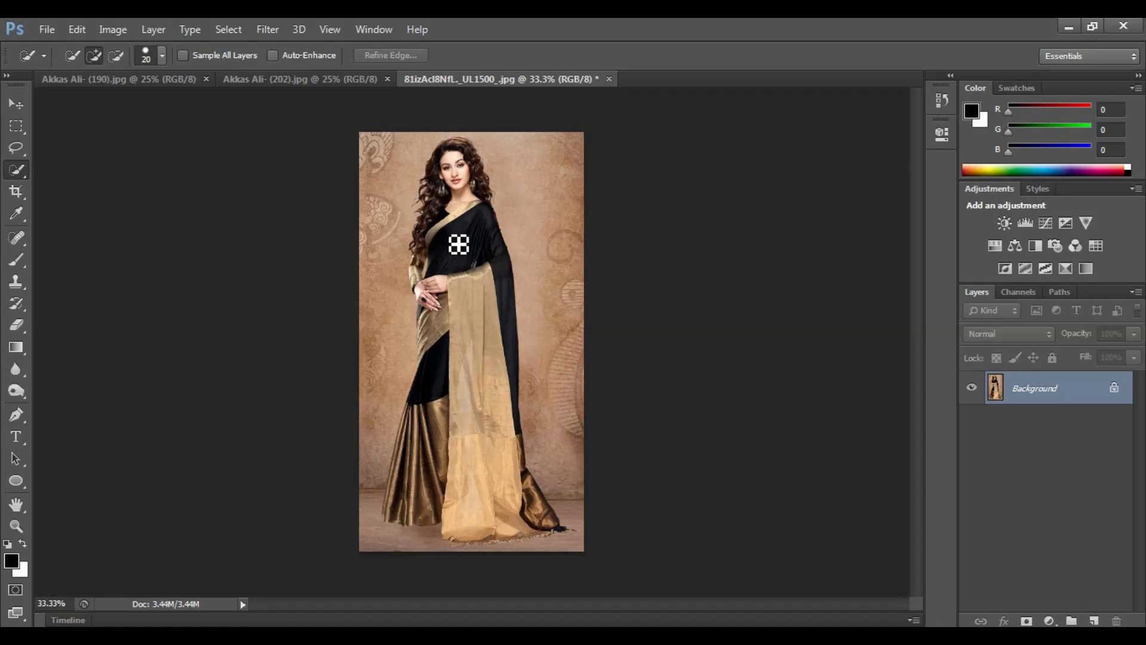
Quick-select the woman's blouse, upper saree, face and hair
{"action": "left_click_drag", "start_coordinate": [456, 242], "coordinate": [461, 174]}
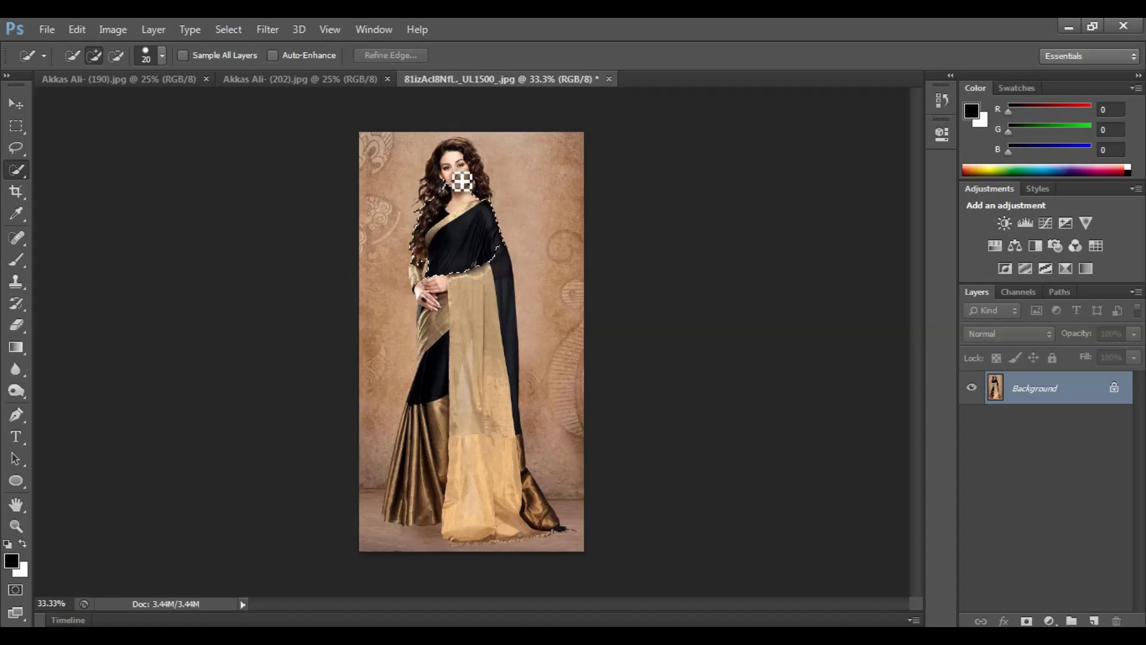
{"action": "key", "text": "ctrl+plus"}
{"action": "key", "text": "ctrl+plus"}
{"action": "key", "text": "ctrl+plus"}
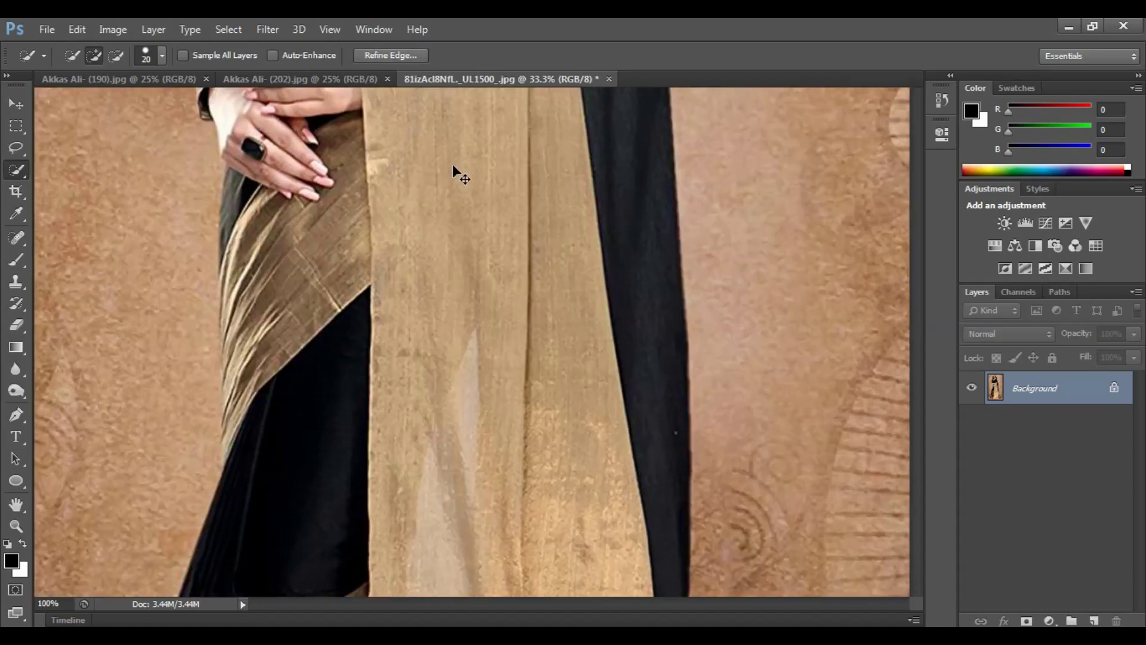
{"action": "key", "text": "ctrl+plus"}
{"action": "mouse_move", "coordinate": [476, 302]}
{"action": "left_mouse_down"}
{"action": "mouse_move", "coordinate": [511, 277]}
{"action": "mouse_move", "coordinate": [537, 468]}
{"action": "mouse_move", "coordinate": [526, 134]}
{"action": "left_mouse_up"}
{"action": "scroll", "coordinate": [525, 134], "scroll_direction": "down", "scroll_amount": 10}
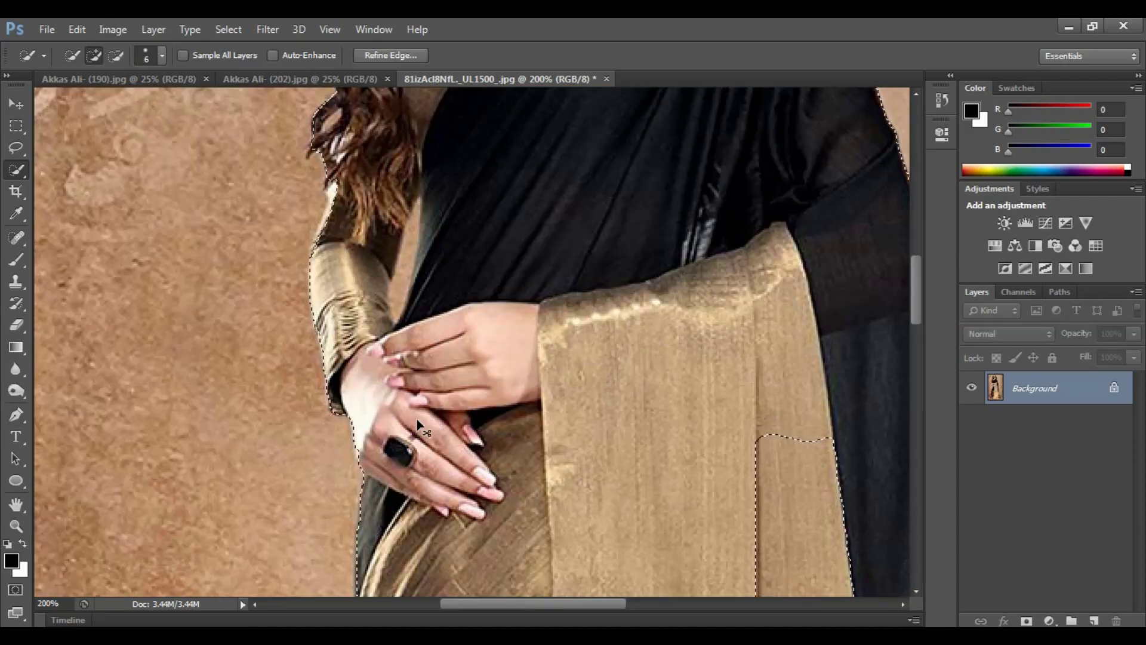
{"action": "key", "text": "ctrl+0"}
{"action": "key", "text": "bracketright"}
{"action": "key", "text": "bracketright"}
Extend the selection down the left pleat edge with a smaller brush
{"action": "key", "text": "ctrl+plus"}
{"action": "key", "text": "ctrl+plus"}
{"action": "key", "text": "ctrl+plus"}
{"action": "scroll", "coordinate": [511, 302], "scroll_direction": "down", "scroll_amount": 5}
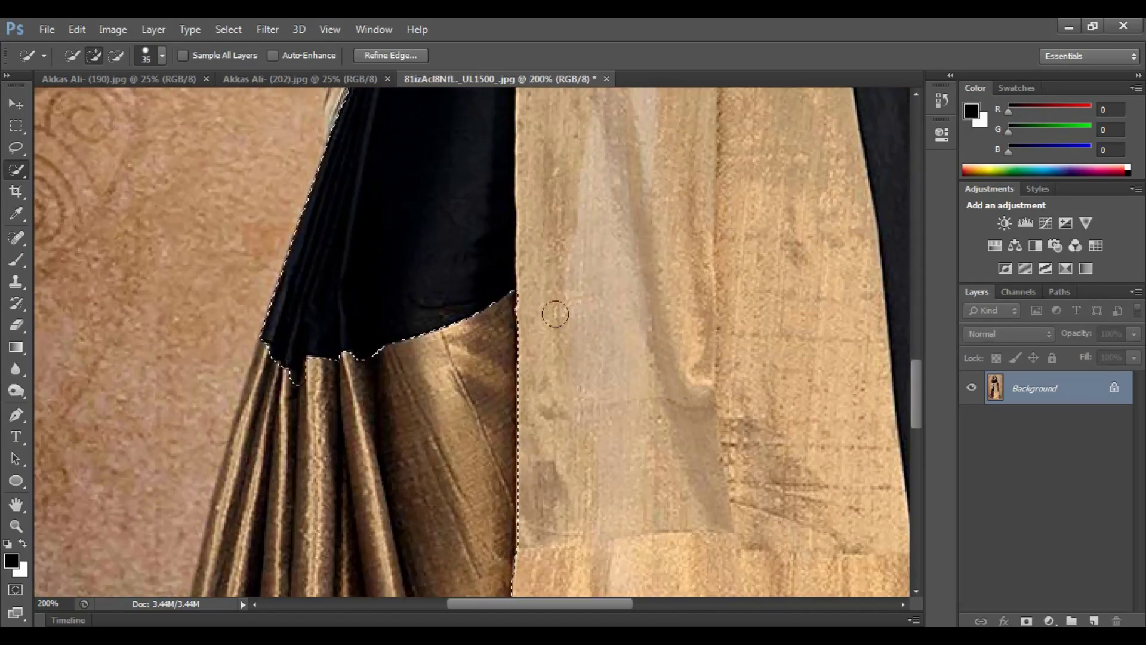
{"action": "key", "text": "bracketleft"}
{"action": "key", "text": "bracketleft"}
{"action": "scroll", "coordinate": [426, 322], "scroll_direction": "down", "scroll_amount": 5}
{"action": "scroll", "coordinate": [427, 322], "scroll_direction": "down", "scroll_amount": 5}
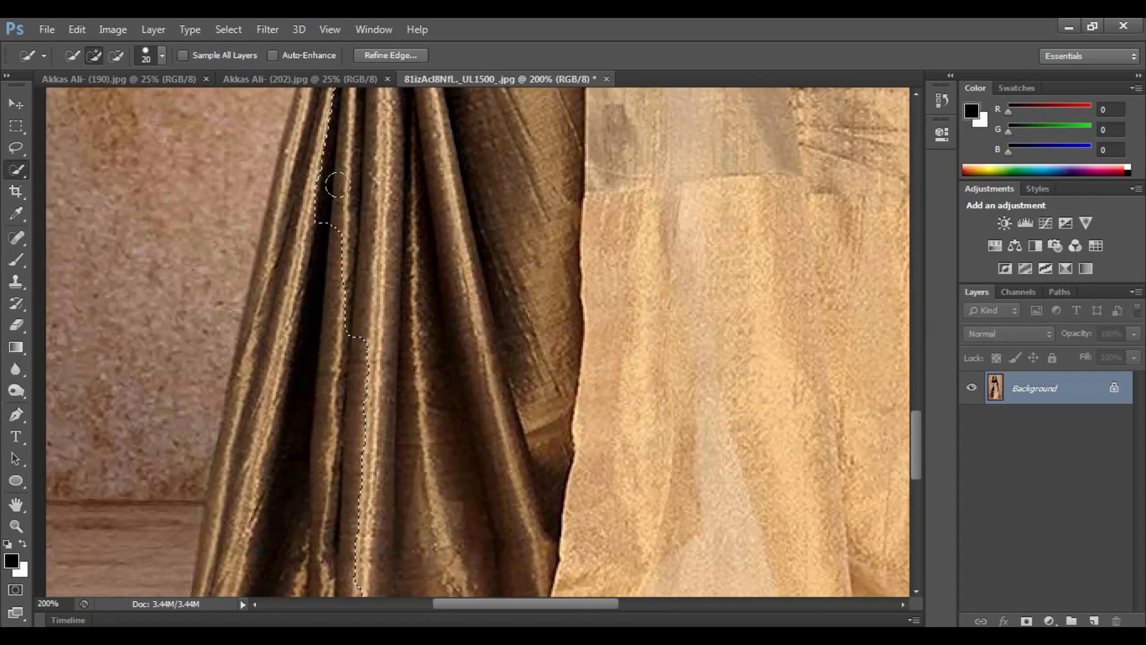
{"action": "left_click_drag", "start_coordinate": [317, 184], "coordinate": [318, 440]}
{"action": "scroll", "coordinate": [310, 380], "scroll_direction": "left", "scroll_amount": 3}
{"action": "key", "text": "bracketleft"}
{"action": "key", "text": "bracketleft"}
{"action": "left_click_drag", "start_coordinate": [300, 478], "coordinate": [340, 179]}
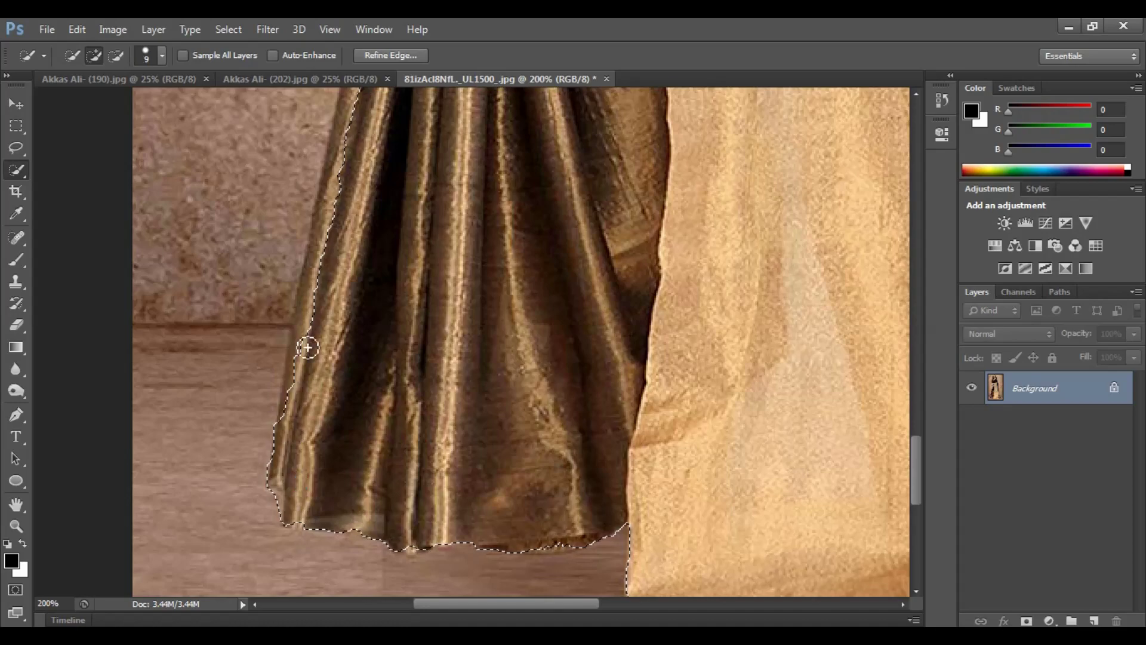
{"action": "scroll", "coordinate": [345, 438], "scroll_direction": "up", "scroll_amount": 5}
{"action": "scroll", "coordinate": [345, 438], "scroll_direction": "up", "scroll_amount": 5}
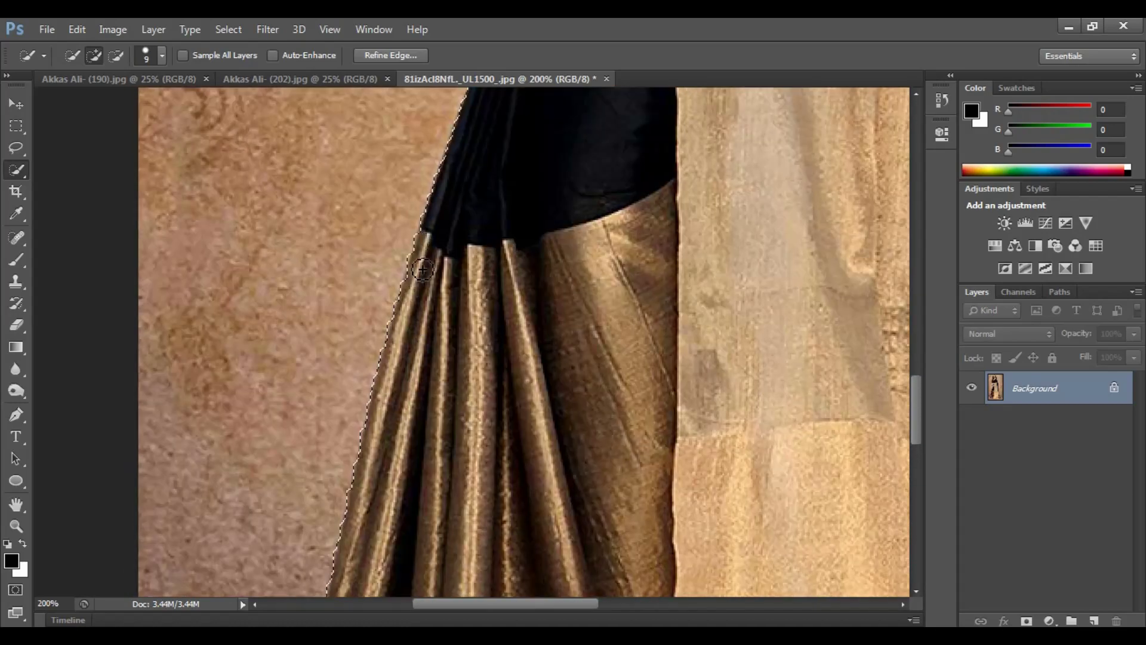
Add the right side of the saree and refine the left pleats near the upper fold
{"action": "key", "text": "ctrl+minus"}
{"action": "mouse_move", "coordinate": [647, 259]}
{"action": "left_mouse_down"}
{"action": "mouse_move", "coordinate": [663, 377]}
{"action": "mouse_move", "coordinate": [645, 428]}
{"action": "left_mouse_up"}
{"action": "key", "text": "ctrl+minus"}
{"action": "key", "text": "ctrl+minus"}
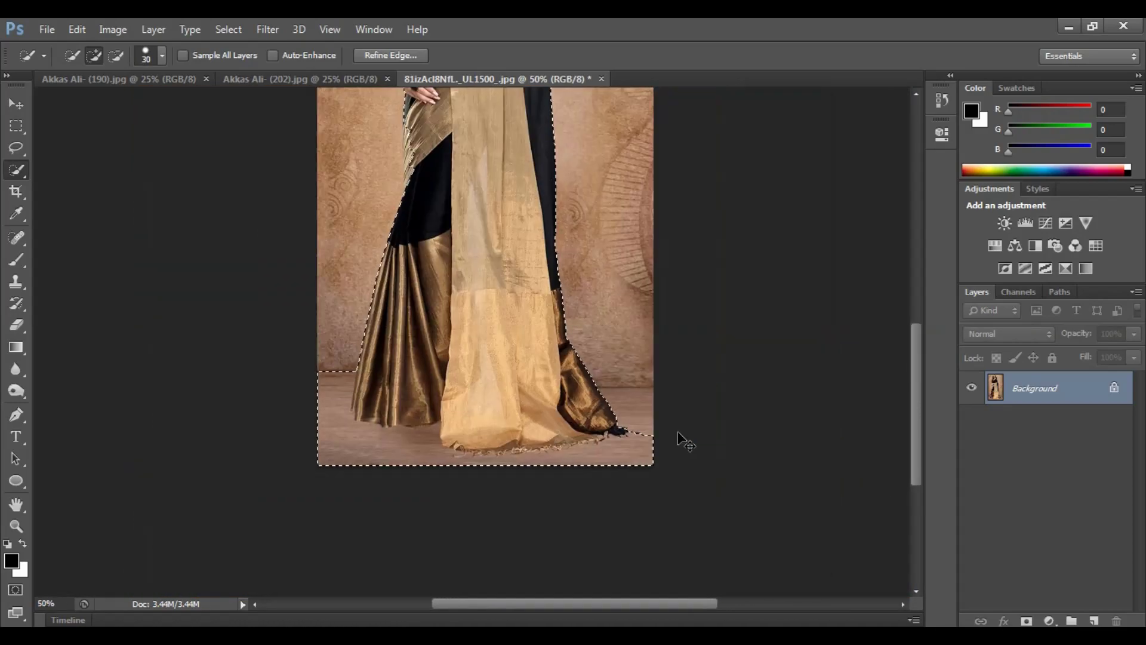
{"action": "key", "text": "ctrl+plus"}
{"action": "key", "text": "ctrl+plus"}
{"action": "key", "text": "ctrl+plus"}
{"action": "key", "text": "bracketleft"}
{"action": "key", "text": "bracketleft"}
{"action": "mouse_move", "coordinate": [413, 185]}
{"action": "left_mouse_down"}
{"action": "mouse_move", "coordinate": [417, 396]}
{"action": "mouse_move", "coordinate": [407, 245]}
{"action": "left_mouse_up"}
{"action": "key", "text": "ctrl+minus"}
{"action": "key", "text": "ctrl+minus"}
{"action": "key", "text": "ctrl+minus"}
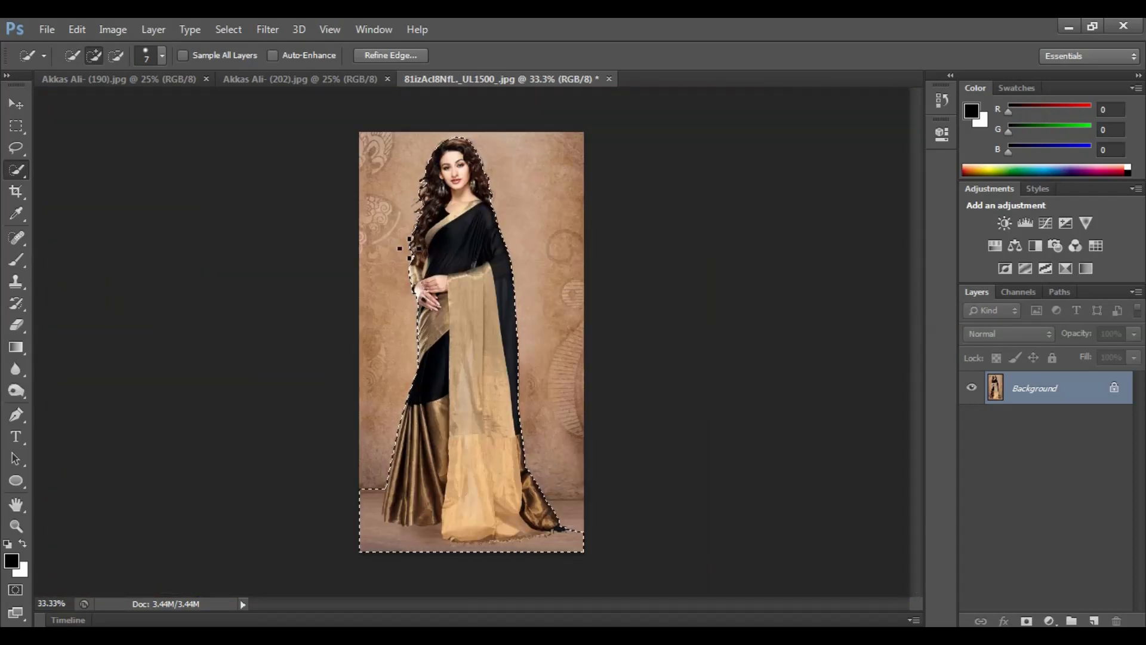
Alt-paint over the floor left of the lower pleats to subtract it, then zoom out to review
{"action": "key", "text": "ctrl+plus"}
{"action": "key", "text": "ctrl+plus"}
{"action": "key", "text": "ctrl+plus"}
{"action": "key", "text": "ctrl+plus"}
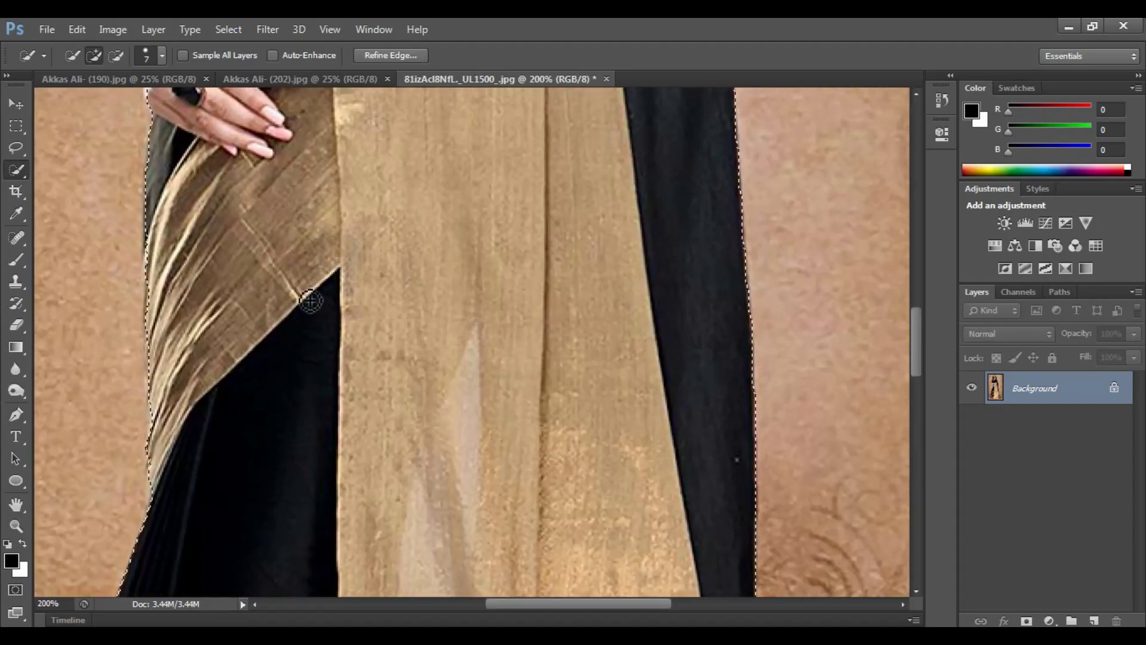
{"action": "left_click_drag", "start_coordinate": [341, 353], "coordinate": [475, 82]}
{"action": "mouse_move", "coordinate": [420, 449]}
{"action": "left_mouse_down"}
{"action": "mouse_move", "coordinate": [485, 294]}
{"action": "mouse_move", "coordinate": [474, 141]}
{"action": "left_mouse_up"}
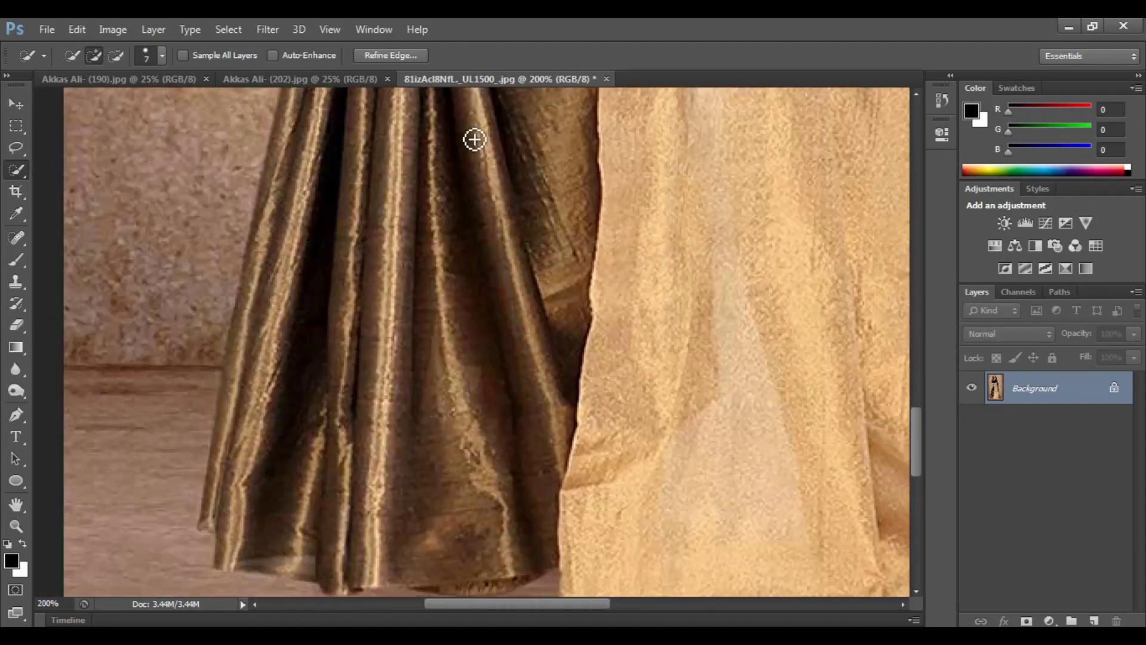
{"action": "left_click_drag", "start_coordinate": [350, 318], "coordinate": [511, 247]}
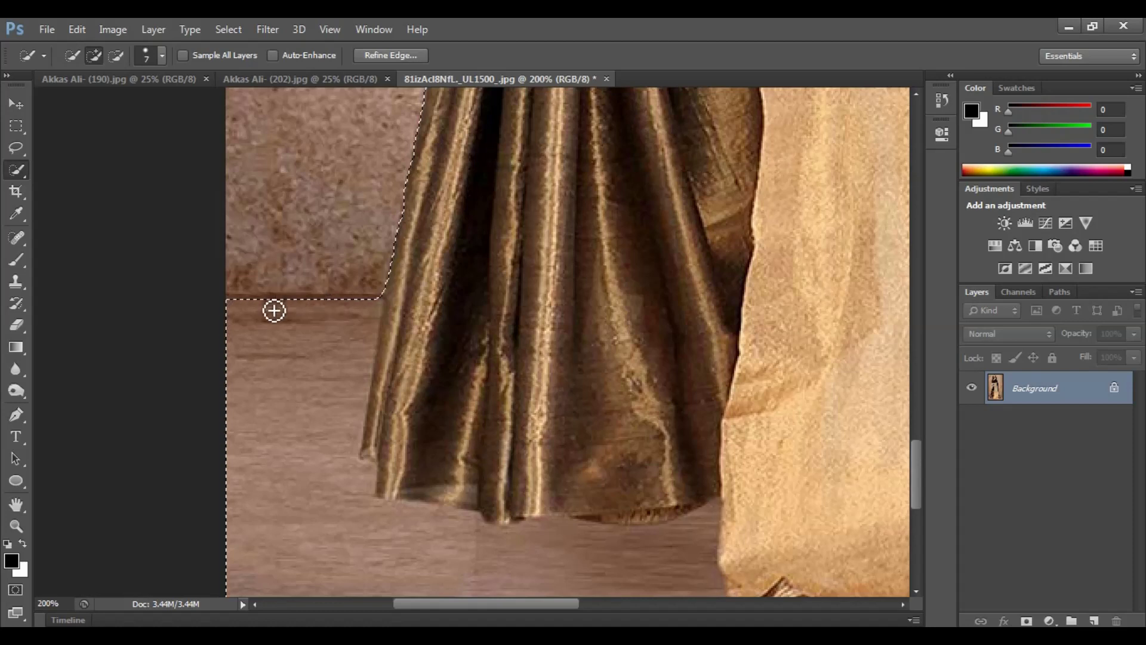
{"action": "key", "text": "alt"}
{"action": "mouse_move", "coordinate": [226, 313]}
{"action": "left_mouse_down"}
{"action": "mouse_move", "coordinate": [306, 338]}
{"action": "mouse_move", "coordinate": [315, 541]}
{"action": "left_mouse_up"}
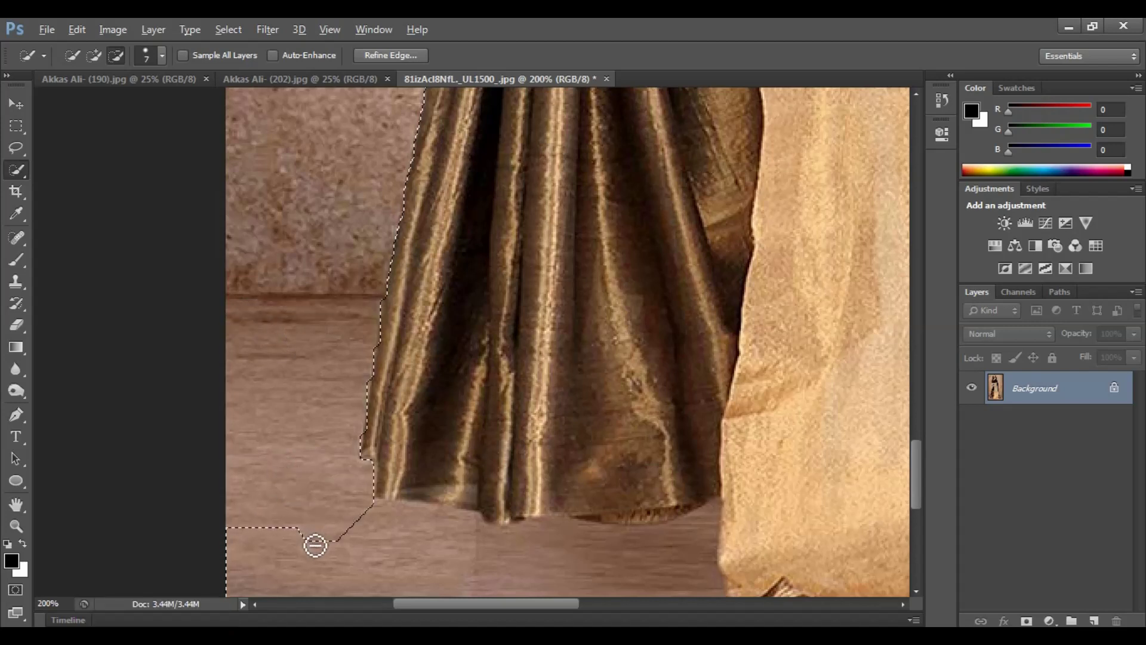
{"action": "key", "text": "ctrl+minus"}
{"action": "key", "text": "bracketright"}
{"action": "key", "text": "bracketright"}
{"action": "key", "text": "bracketright"}
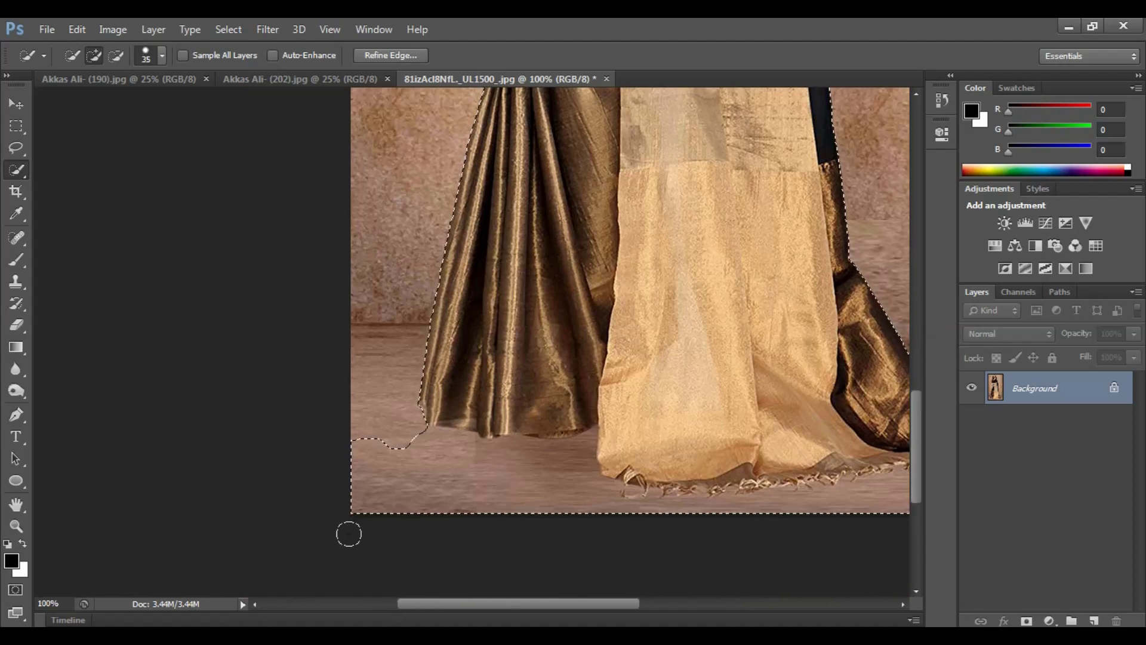
{"action": "key", "text": "ctrl+minus"}
{"action": "key", "text": "ctrl+minus"}
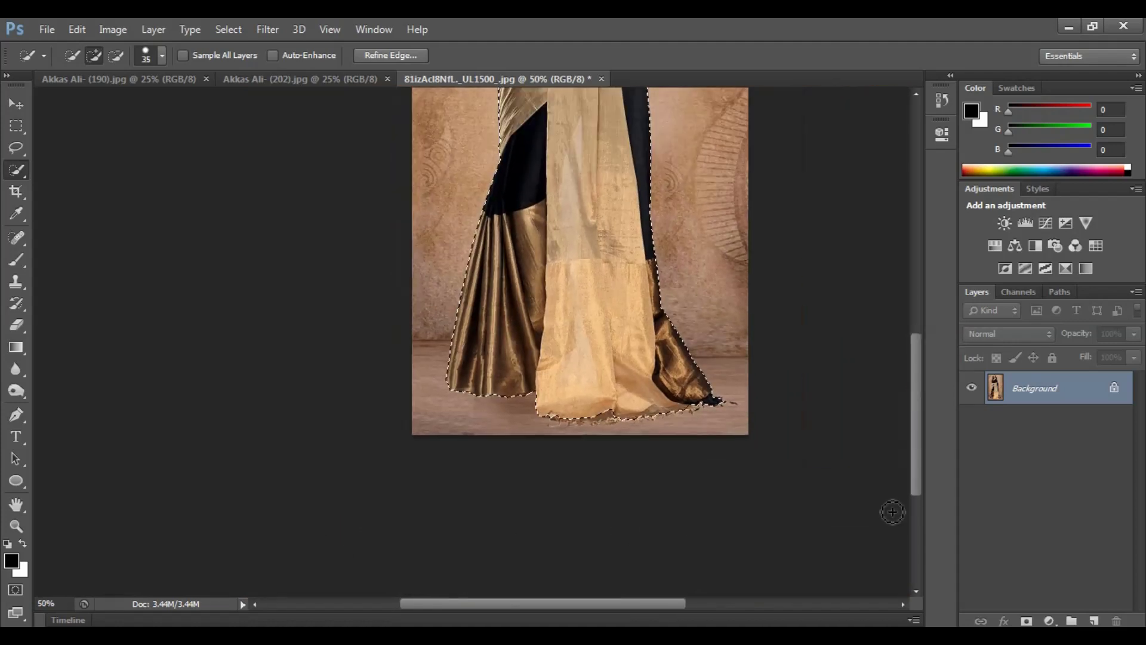
{"action": "key", "text": "ctrl+minus"}
{"action": "key", "text": "ctrl+minus"}
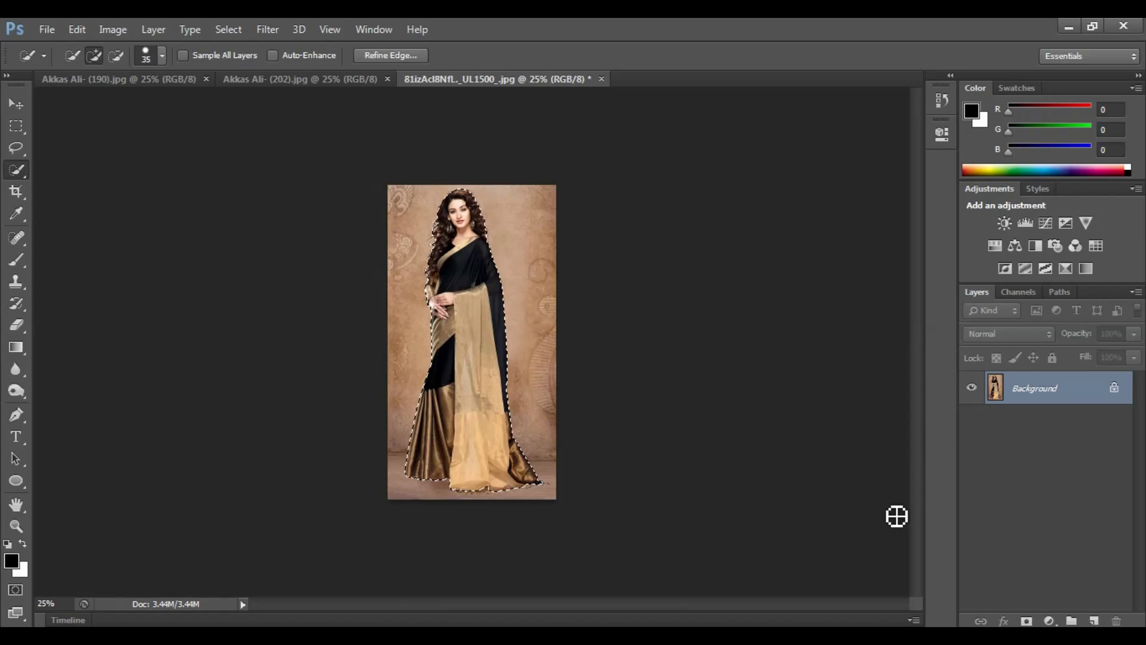
{"action": "key", "text": "ctrl"}
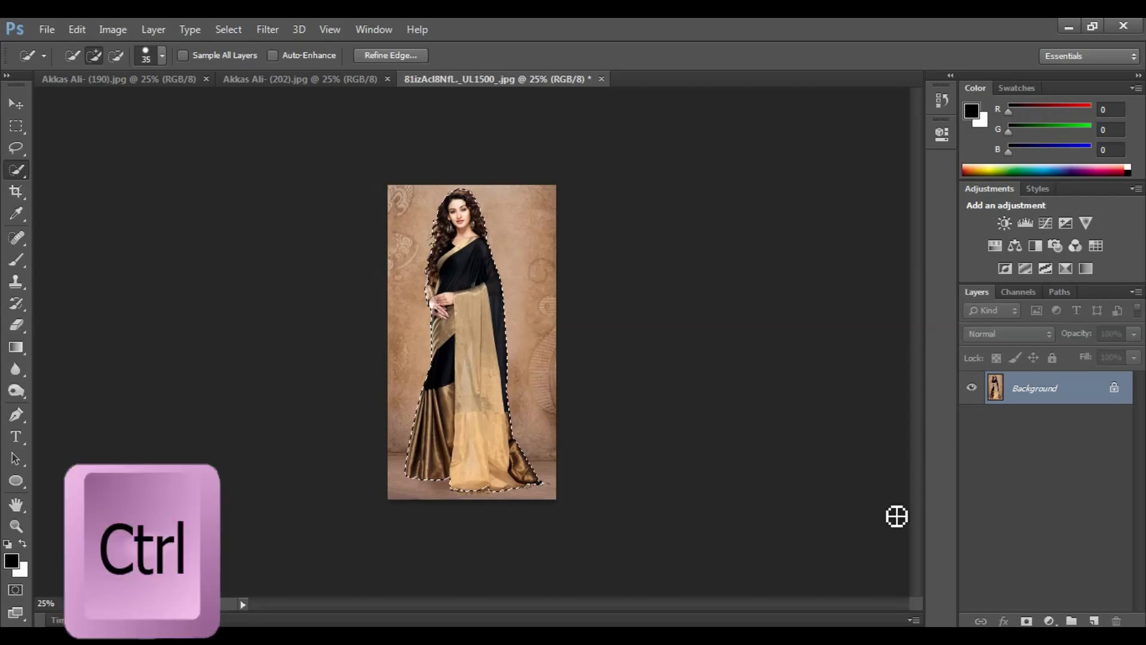
{"action": "key", "text": "ctrl+j"}
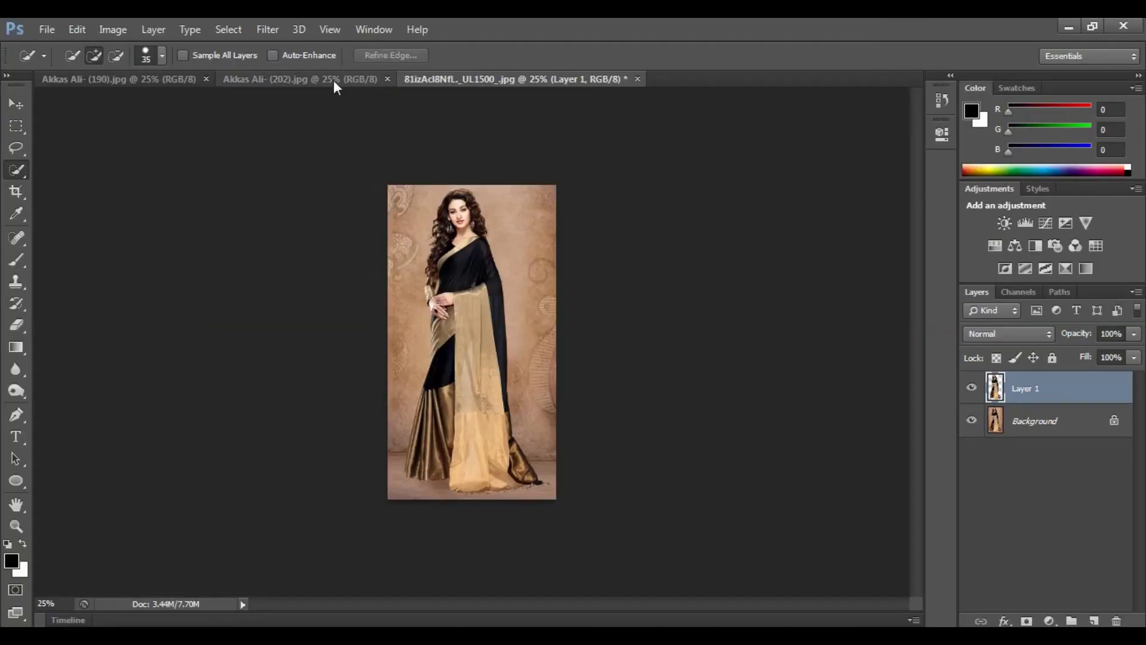
{"action": "left_click", "coordinate": [332, 80]}
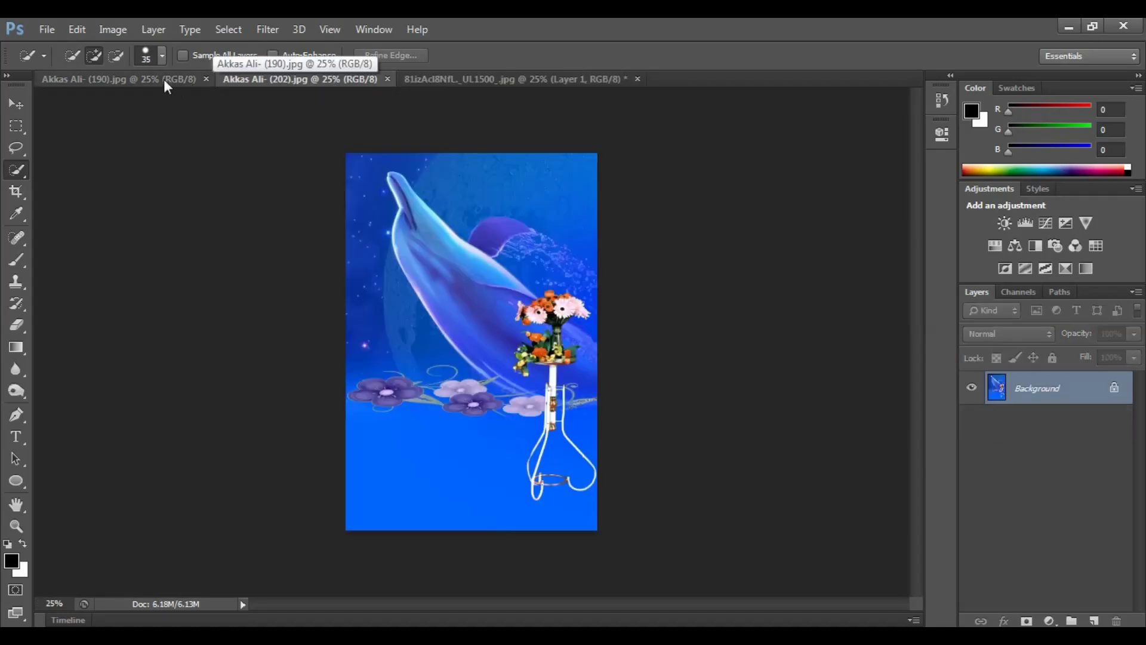
Drag the Akkas Ali- (190).jpg vase-and-flowers image into the saree document as Layer 2
{"action": "left_click", "coordinate": [163, 78]}
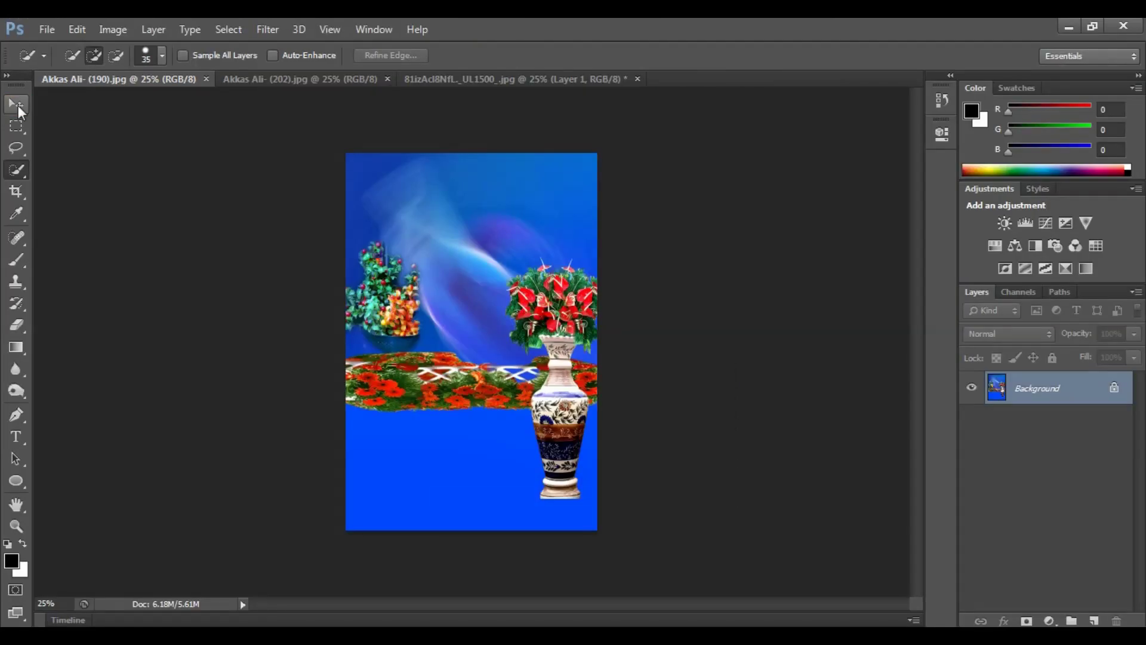
{"action": "left_click", "coordinate": [16, 105]}
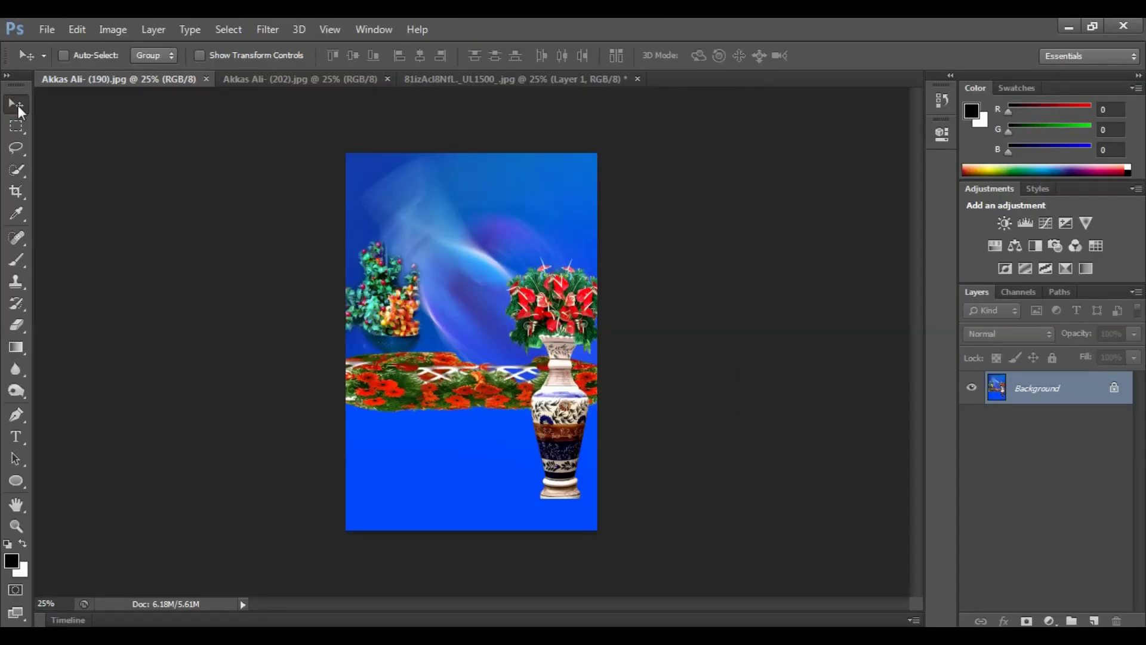
{"action": "mouse_move", "coordinate": [414, 239]}
{"action": "left_mouse_down"}
{"action": "mouse_move", "coordinate": [457, 84]}
{"action": "mouse_move", "coordinate": [455, 218]}
{"action": "mouse_move", "coordinate": [415, 231]}
{"action": "left_mouse_up"}
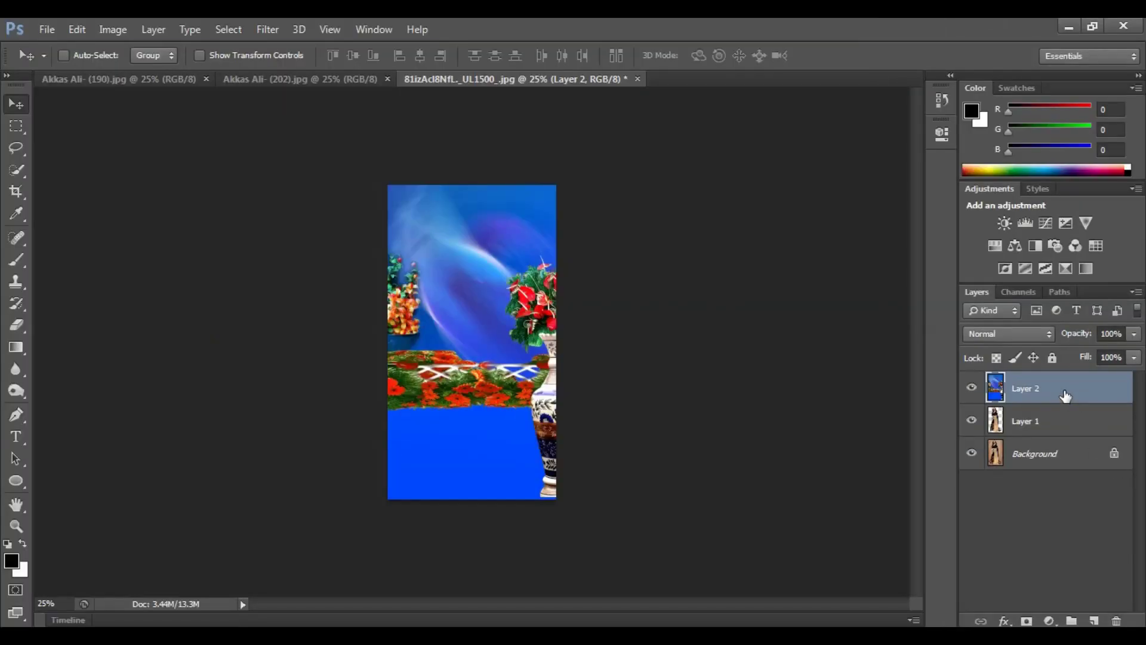
Move Layer 2 beneath Layer 1 so the woman stands over the floral backdrop
{"action": "left_click_drag", "start_coordinate": [1065, 395], "coordinate": [1066, 441]}
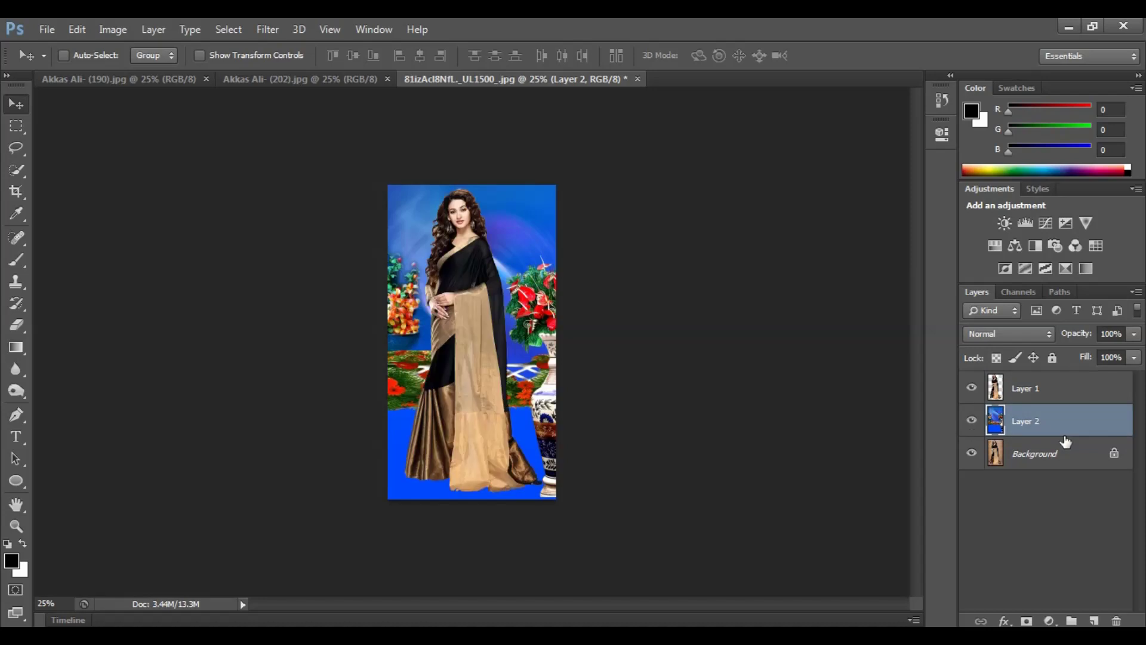
{"action": "key", "text": "ctrl+plus"}
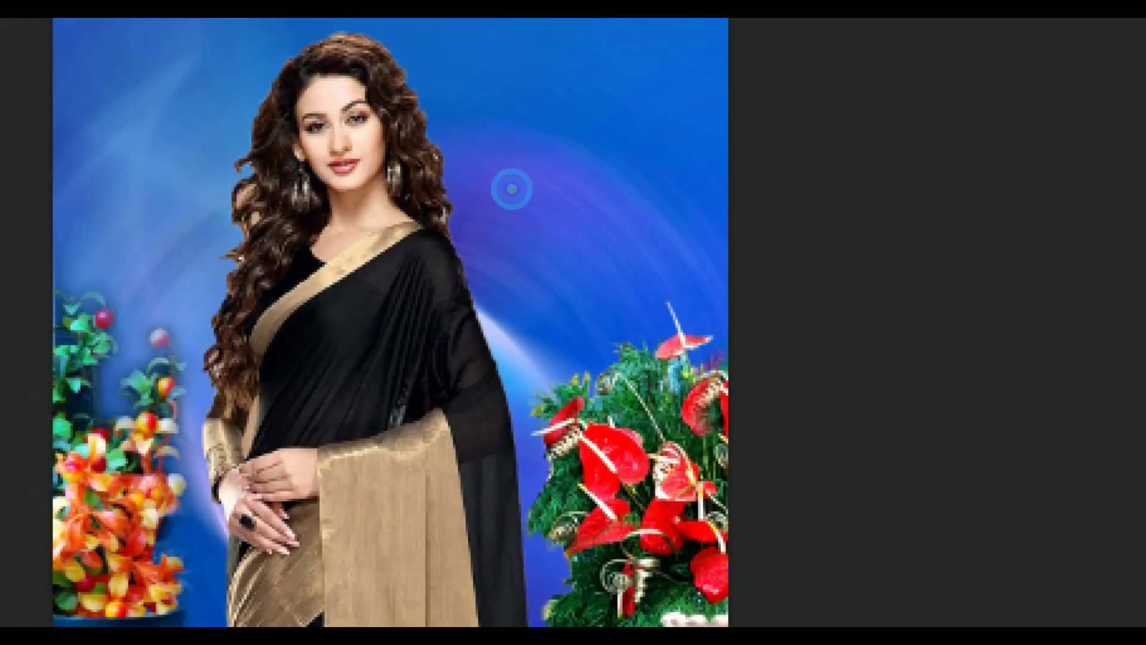
{"action": "left_click", "coordinate": [312, 111]}
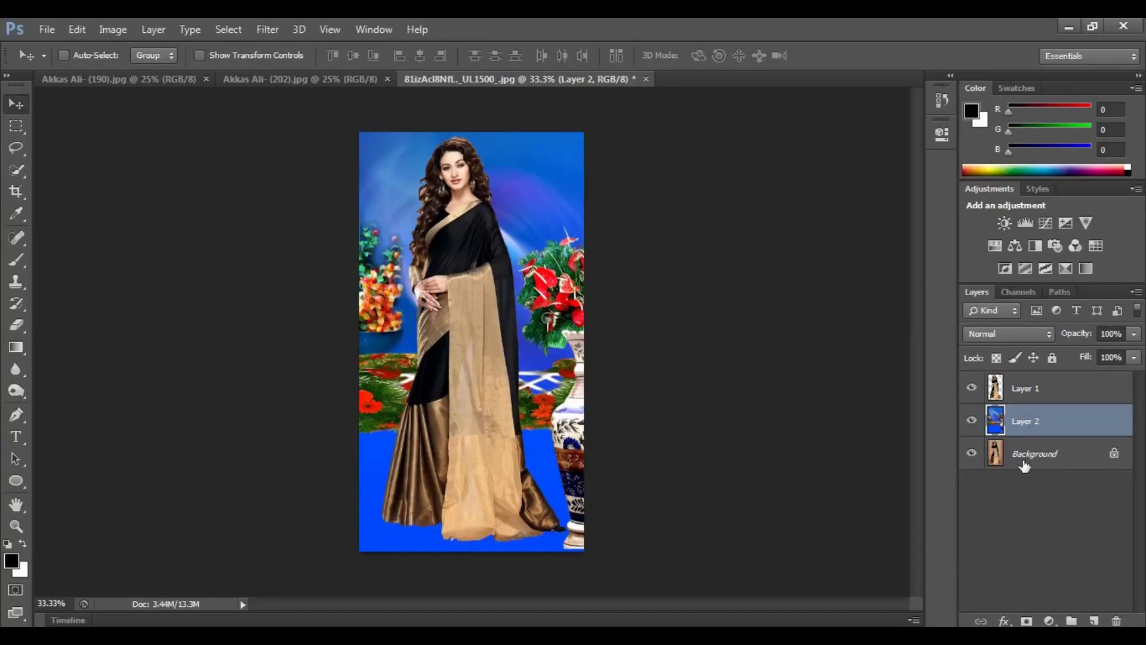
{"action": "left_click", "coordinate": [1023, 464]}
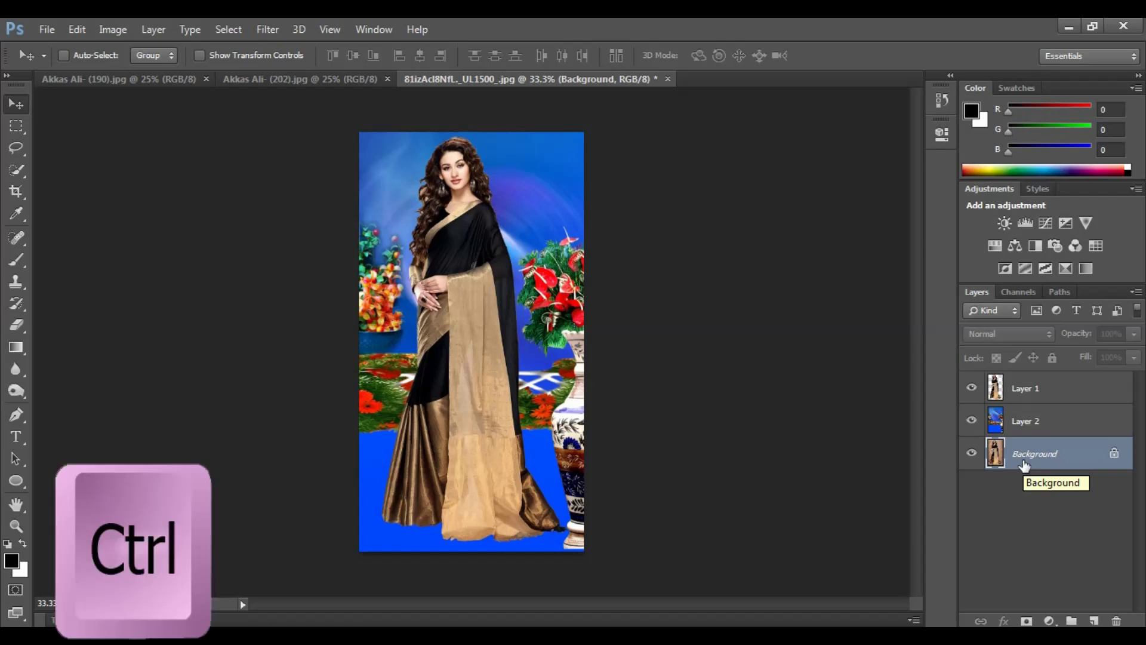
Duplicate Background and place Background copy above Layer 2, below Layer 1
{"action": "key", "text": "ctrl+j"}
{"action": "key", "text": "ctrl+j"}
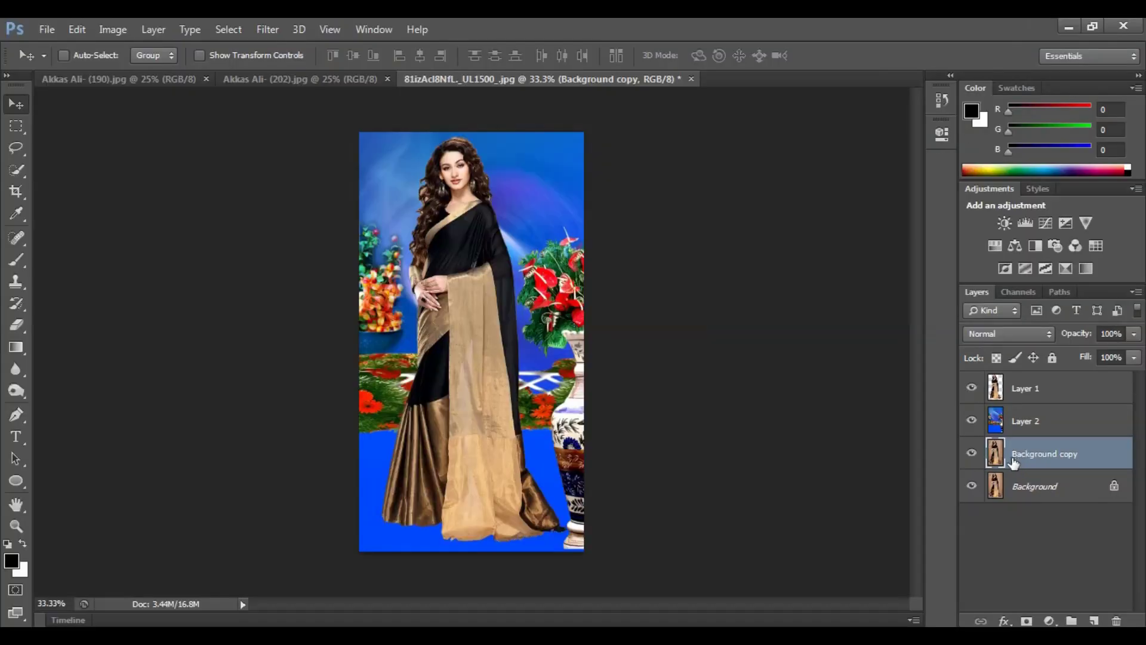
{"action": "left_click_drag", "start_coordinate": [1024, 461], "coordinate": [1023, 425]}
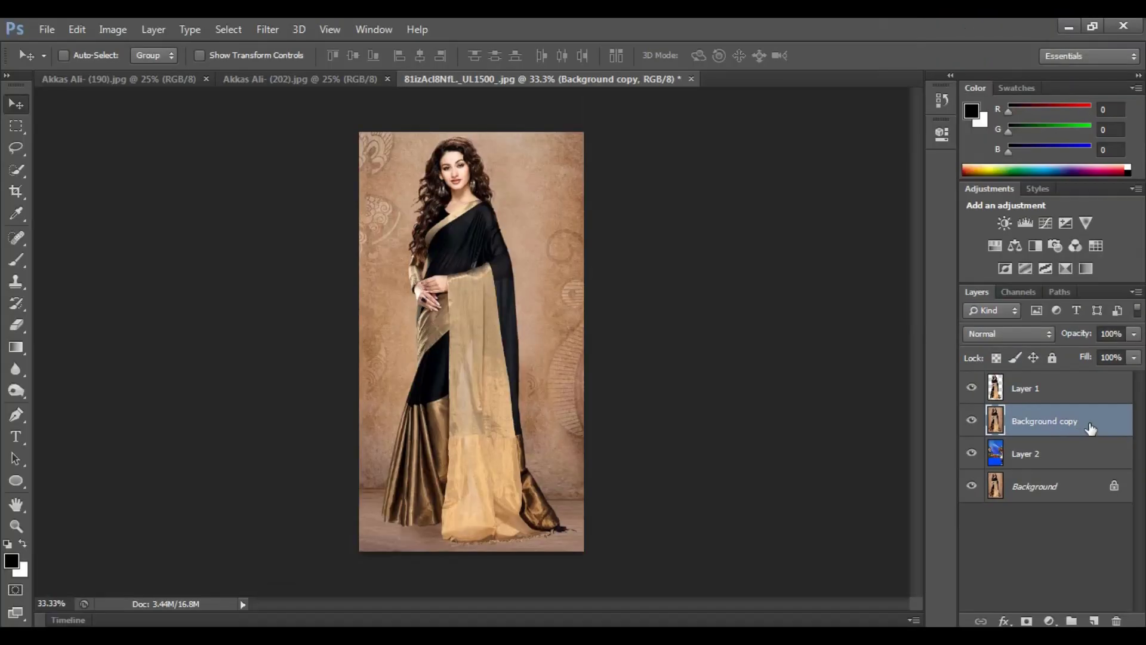
Set Background copy's blend mode to Multiply and view the composite at 100%
{"action": "left_click", "coordinate": [1008, 339]}
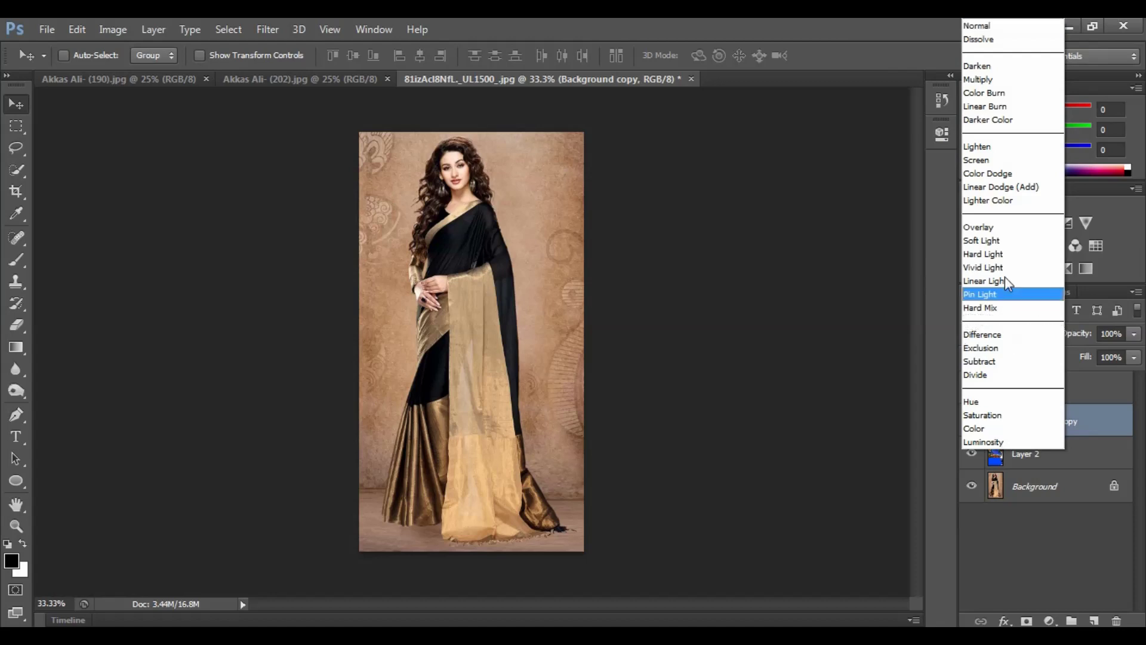
{"action": "left_click", "coordinate": [982, 79]}
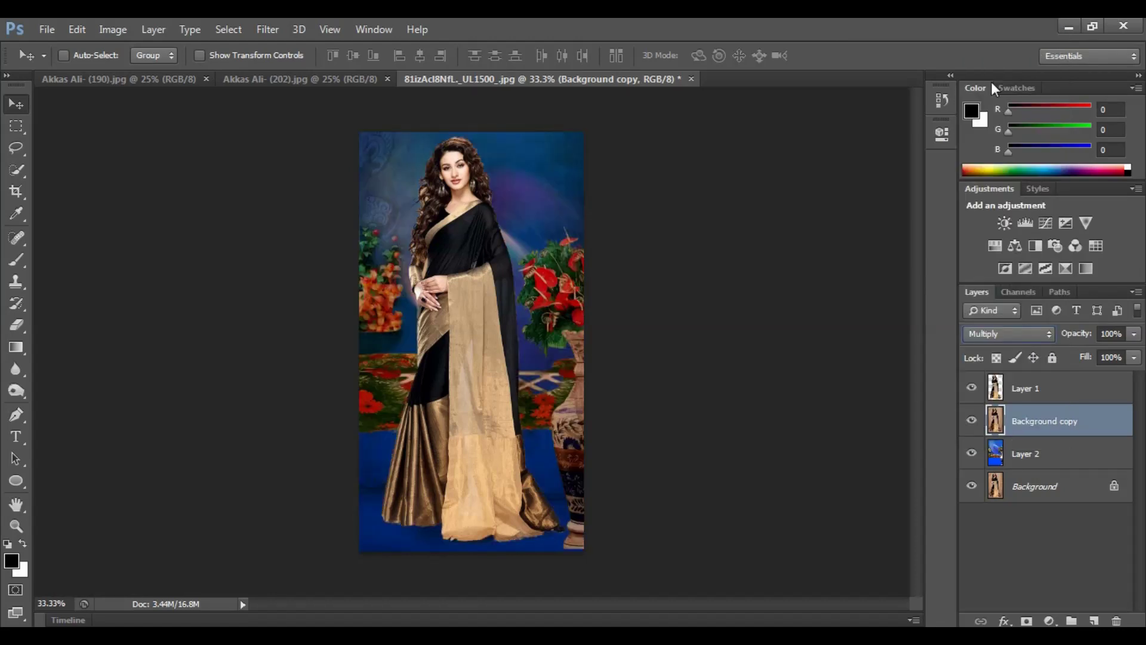
{"action": "key", "text": "ctrl+plus"}
{"action": "key", "text": "ctrl+plus"}
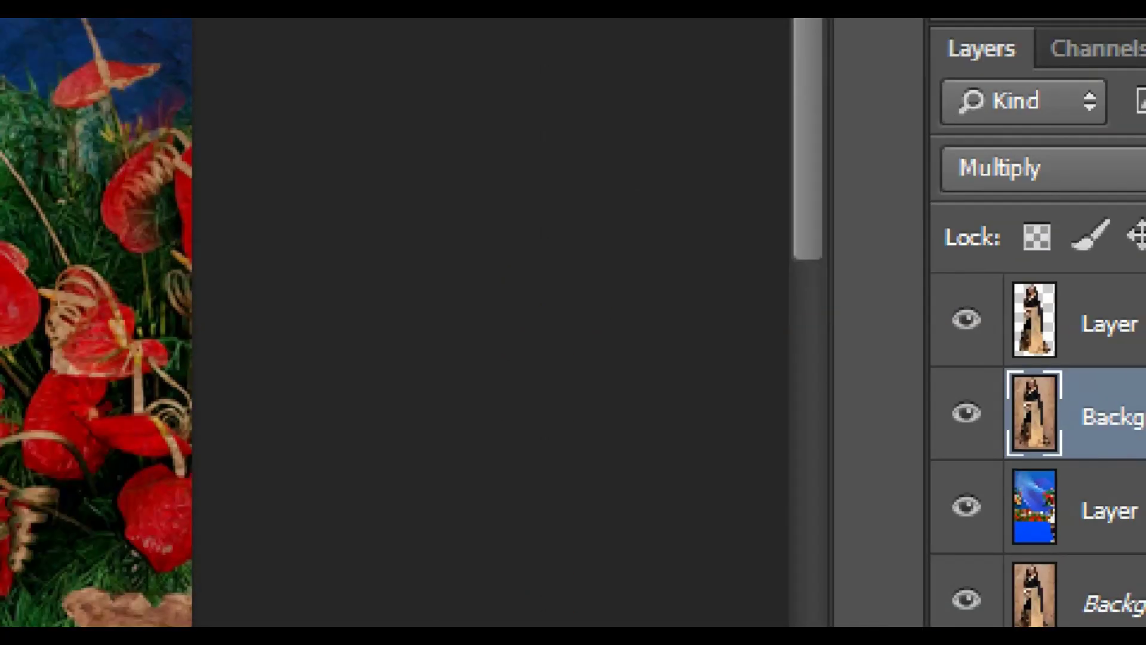
{"action": "left_click", "coordinate": [972, 421]}
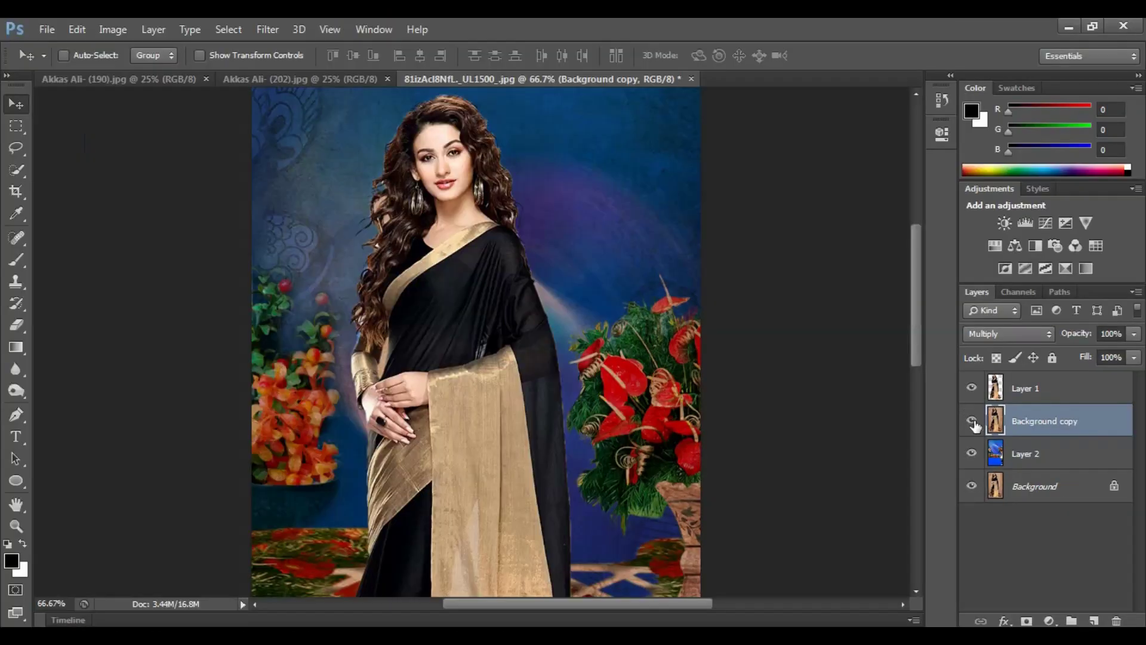
{"action": "key", "text": "ctrl+1"}
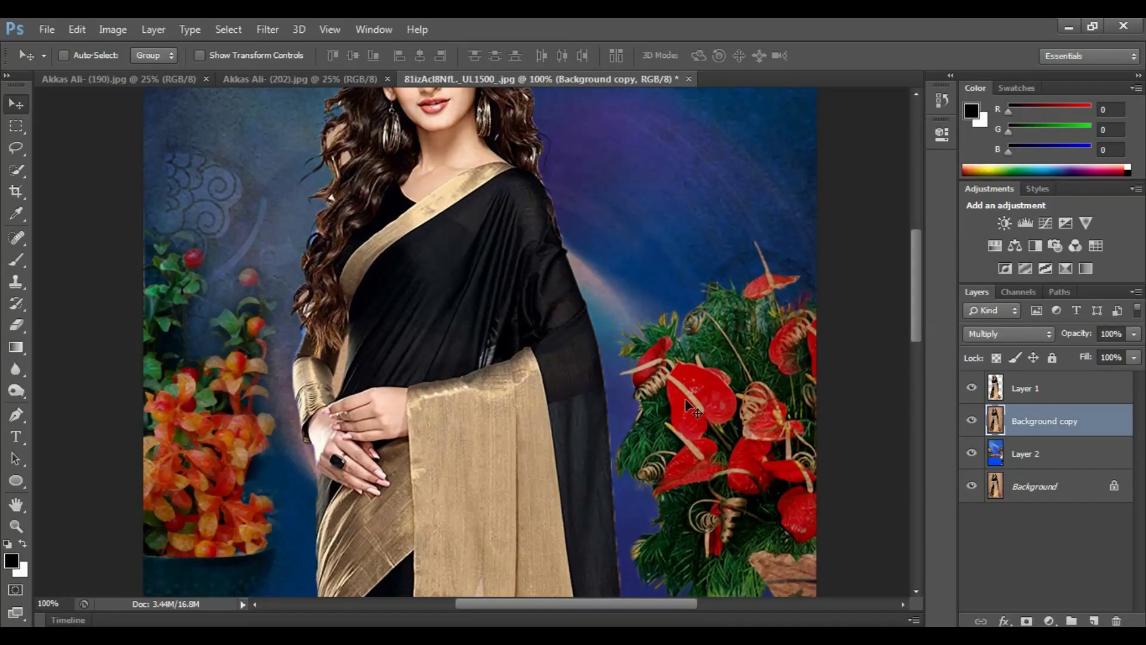
{"action": "left_click_drag", "start_coordinate": [543, 297], "coordinate": [562, 416]}
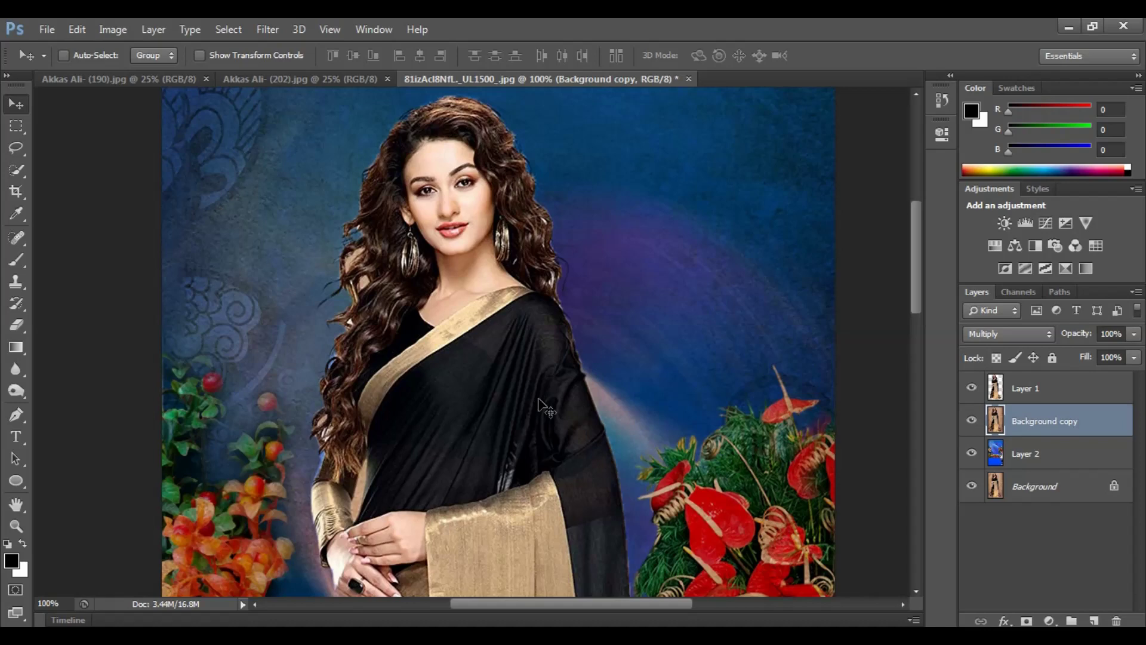
Toggle Background copy's visibility on and off to compare the Multiply texture
{"action": "left_click", "coordinate": [972, 421]}
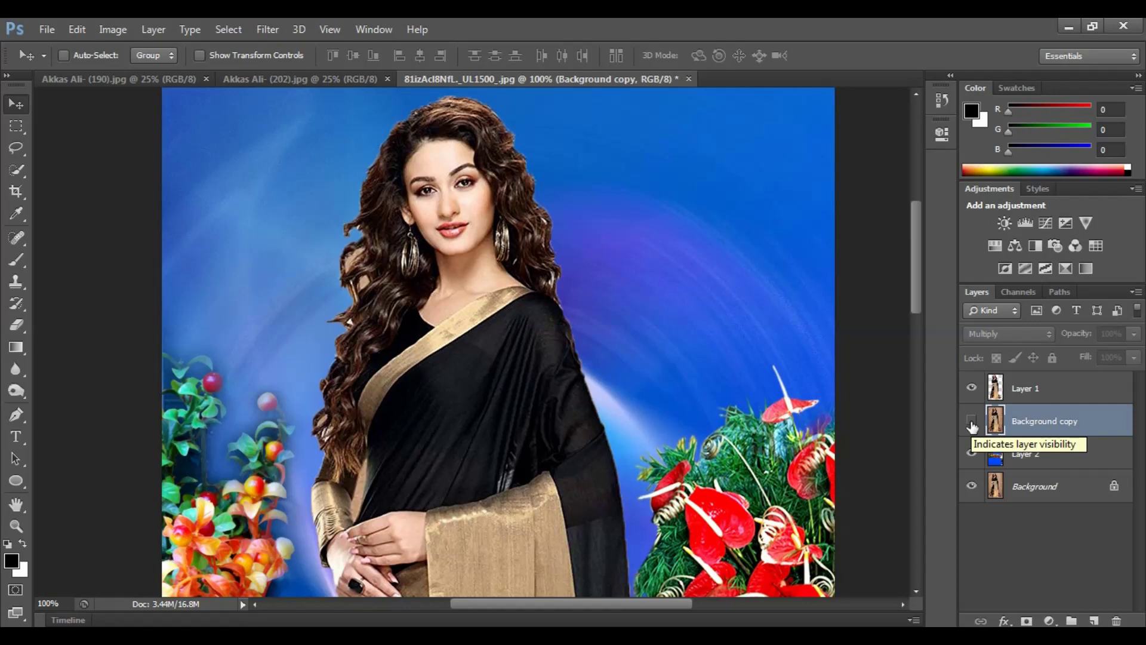
{"action": "left_click", "coordinate": [972, 422]}
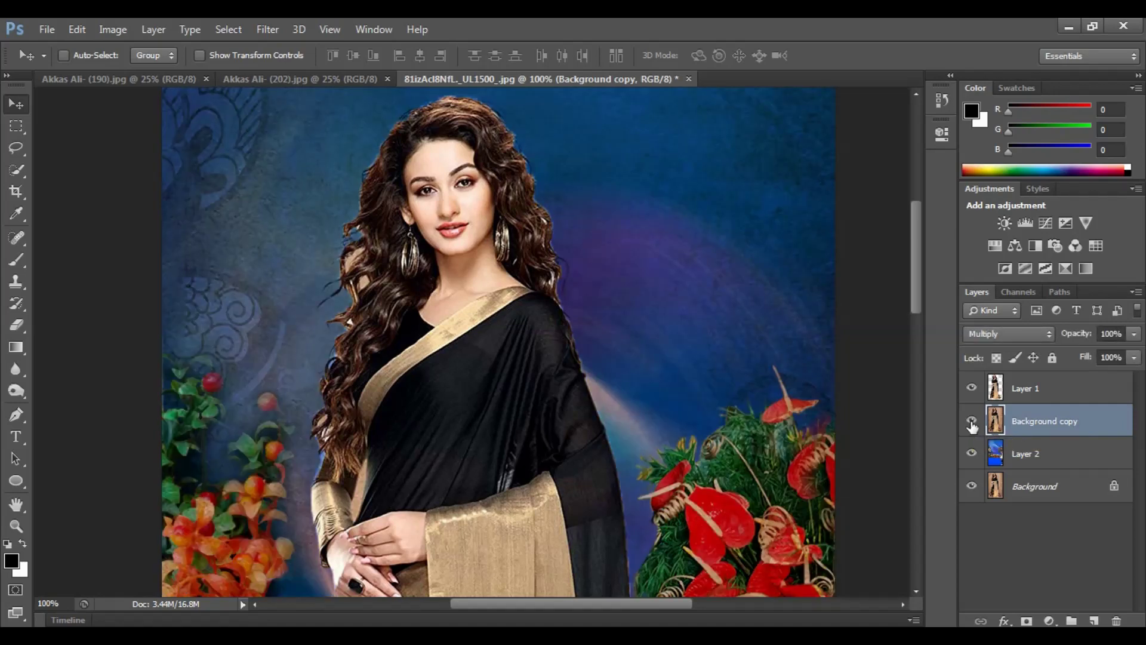
{"action": "left_click", "coordinate": [972, 421]}
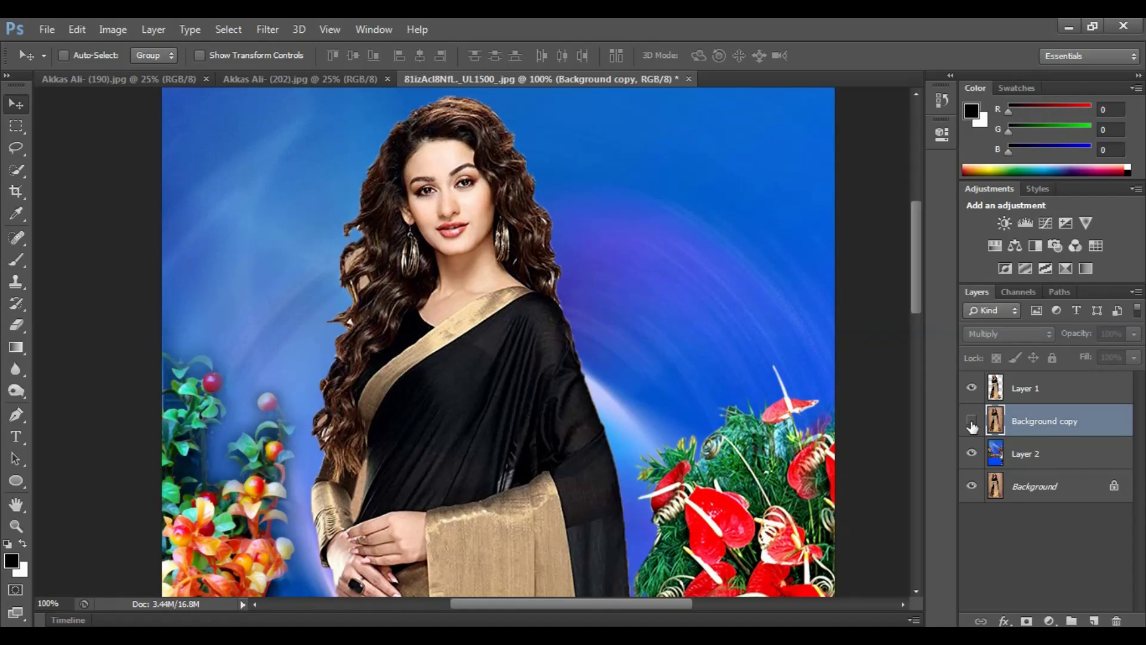
{"action": "left_click", "coordinate": [972, 422]}
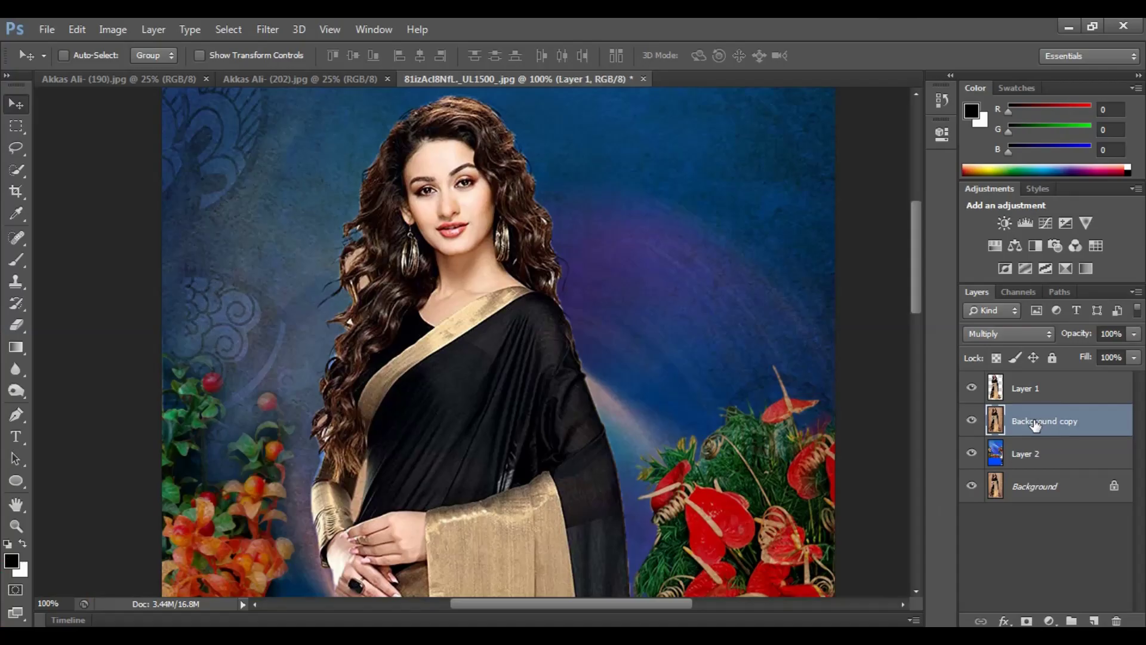
Select Layer 1 and add a white layer mask to it
{"action": "left_click", "coordinate": [1031, 391]}
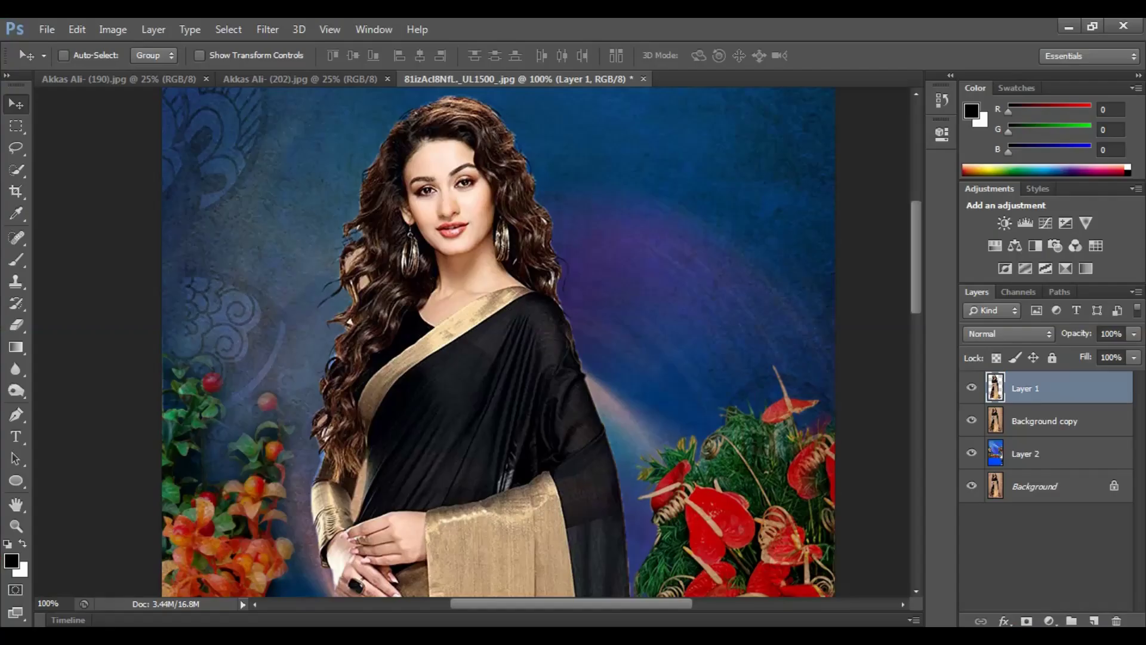
{"action": "left_click", "coordinate": [1026, 621]}
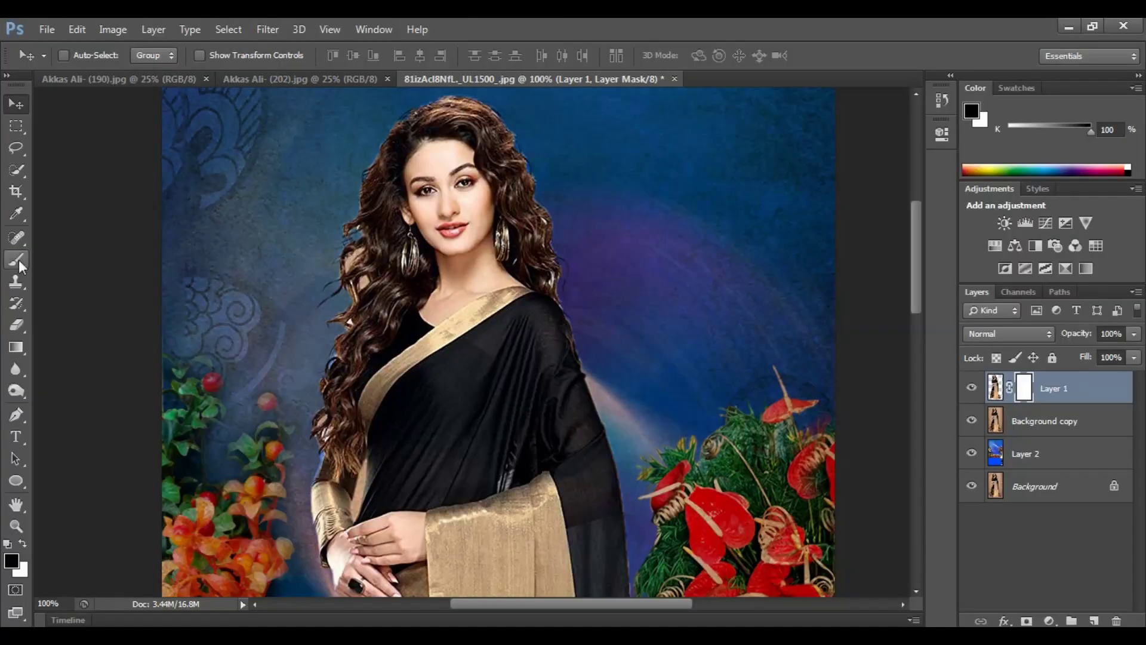
With a size-15 Brush, paint along the woman's left hair edge on Layer 1's mask
{"action": "left_click", "coordinate": [19, 260]}
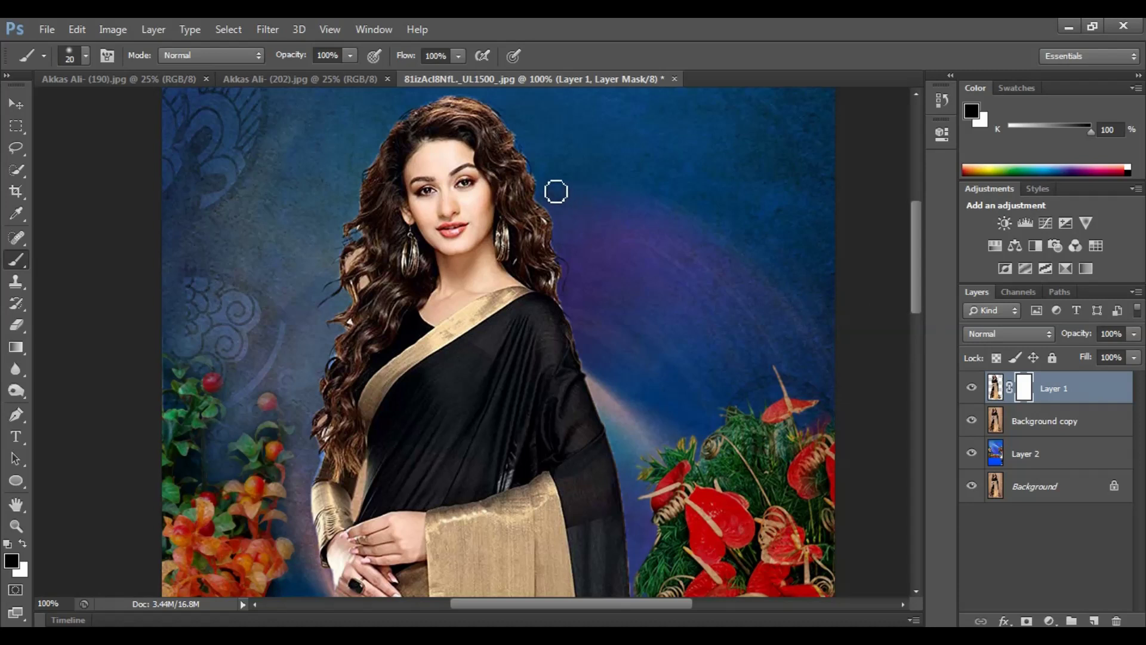
{"action": "key", "text": "bracketright"}
{"action": "key", "text": "bracketleft"}
{"action": "key", "text": "bracketleft"}
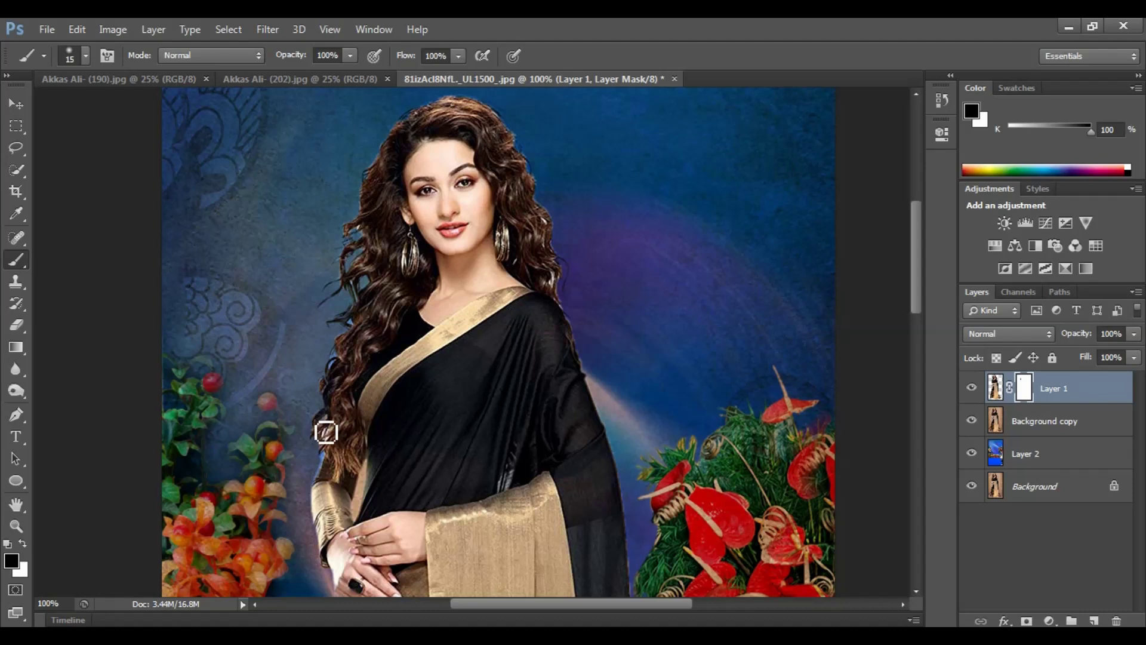
{"action": "left_click_drag", "start_coordinate": [320, 441], "coordinate": [331, 382]}
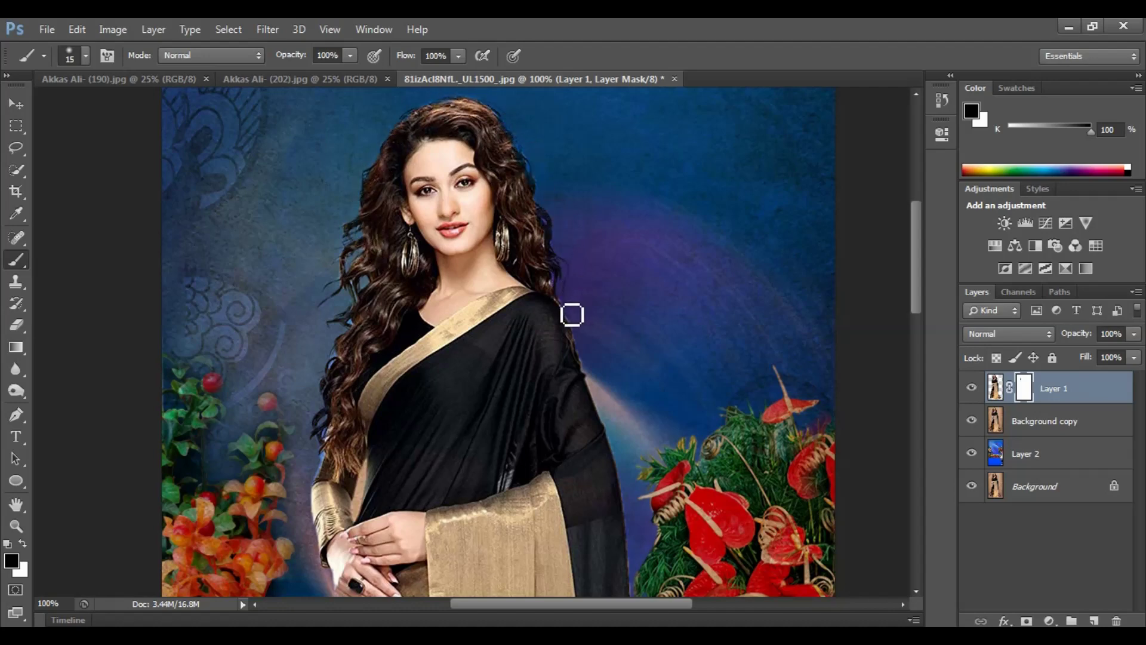
{"action": "key", "text": "ctrl+minus"}
{"action": "key", "text": "ctrl+minus"}
{"action": "key", "text": "ctrl+minus"}
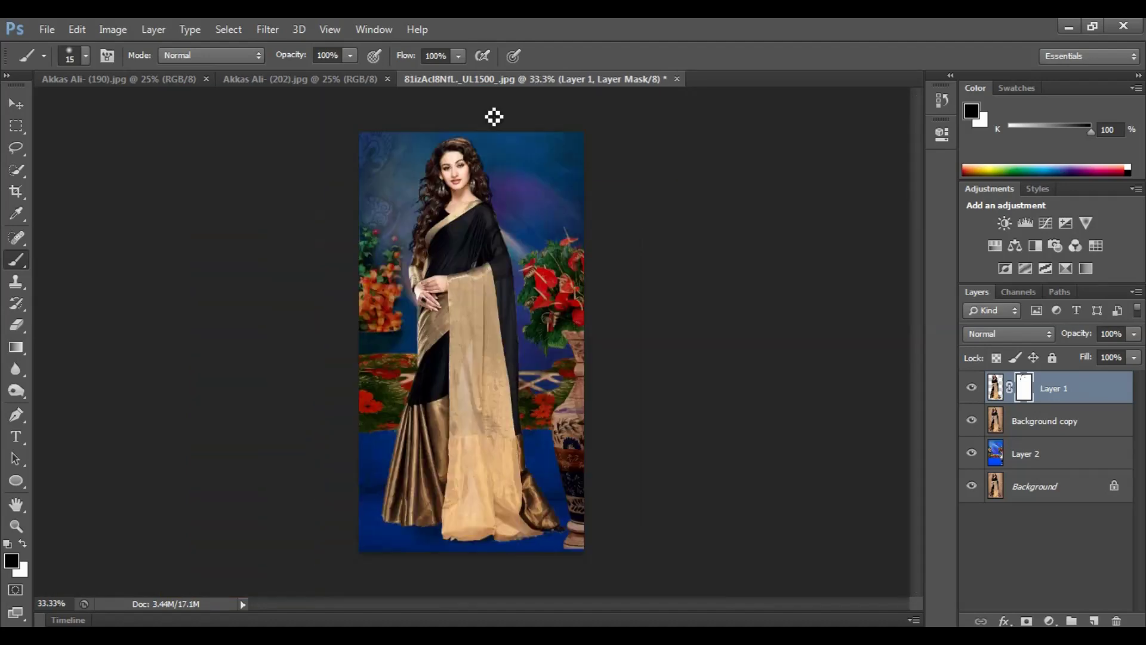